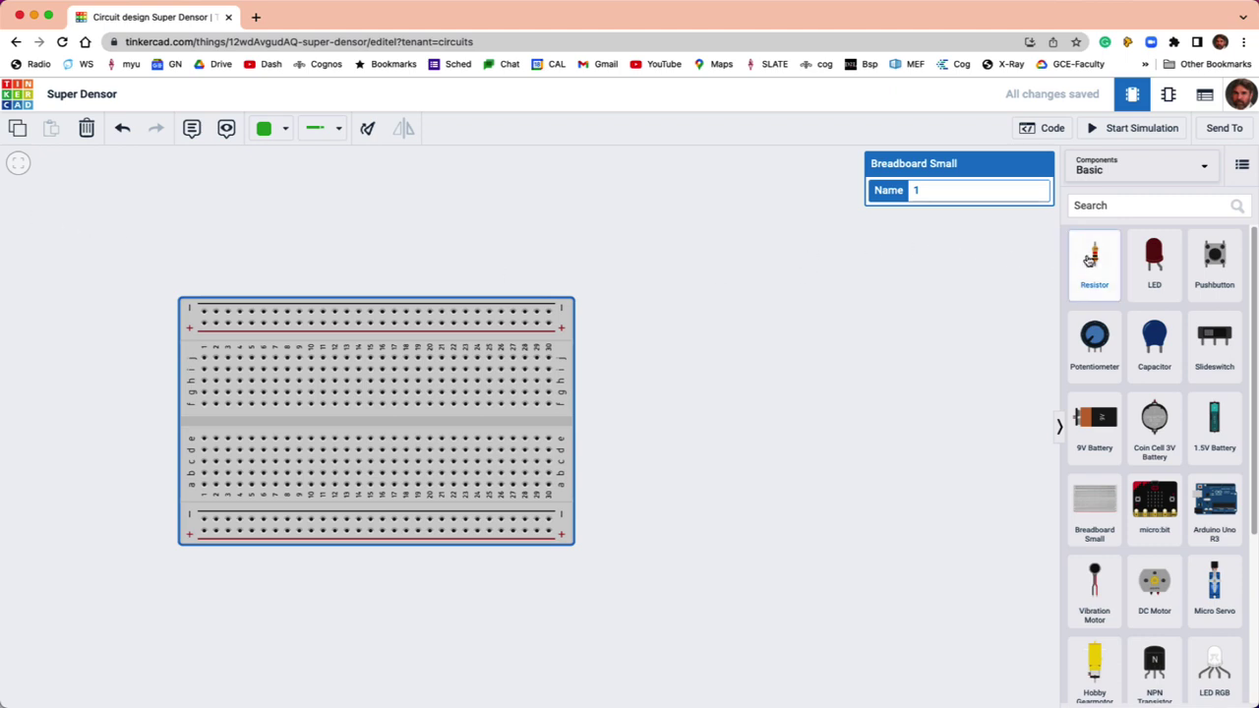
- Place two resistors end to end down one breadboard column from the top rail, with a wire to the bottom rail
left_click_drag(1097, 258, 346, 353)
left_click_drag(1098, 287, 349, 373)
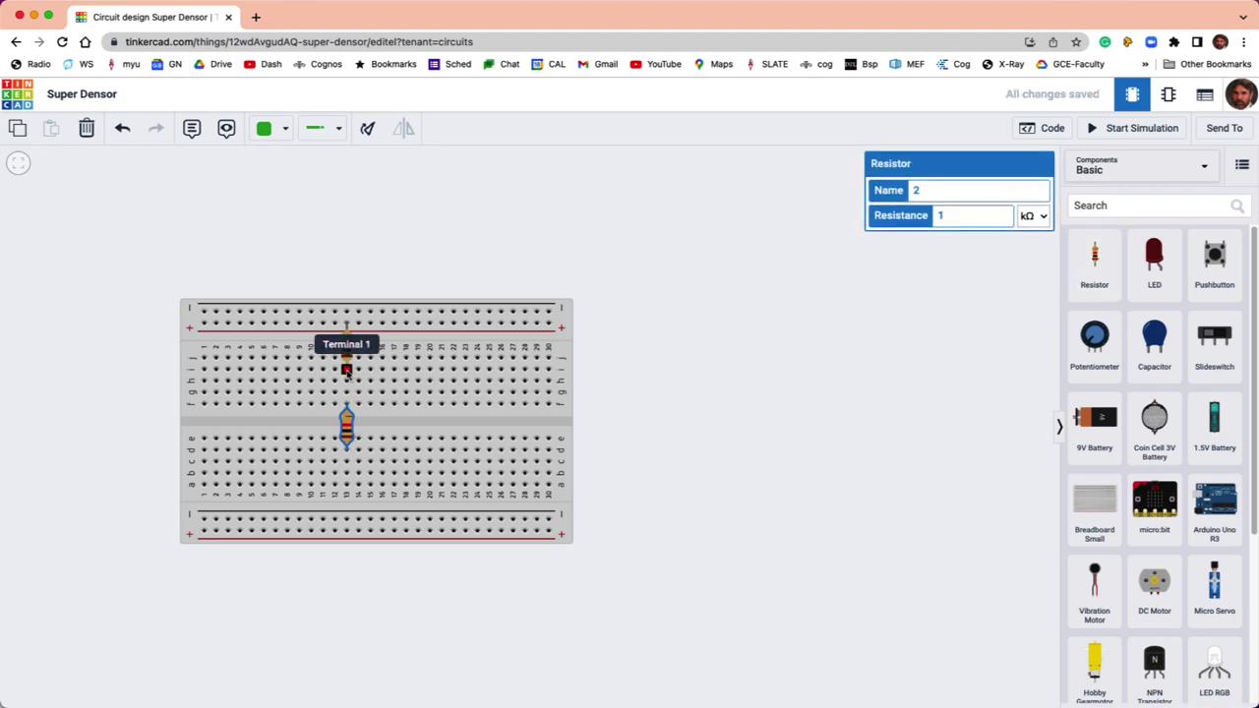
left_click_drag(347, 371, 346, 403)
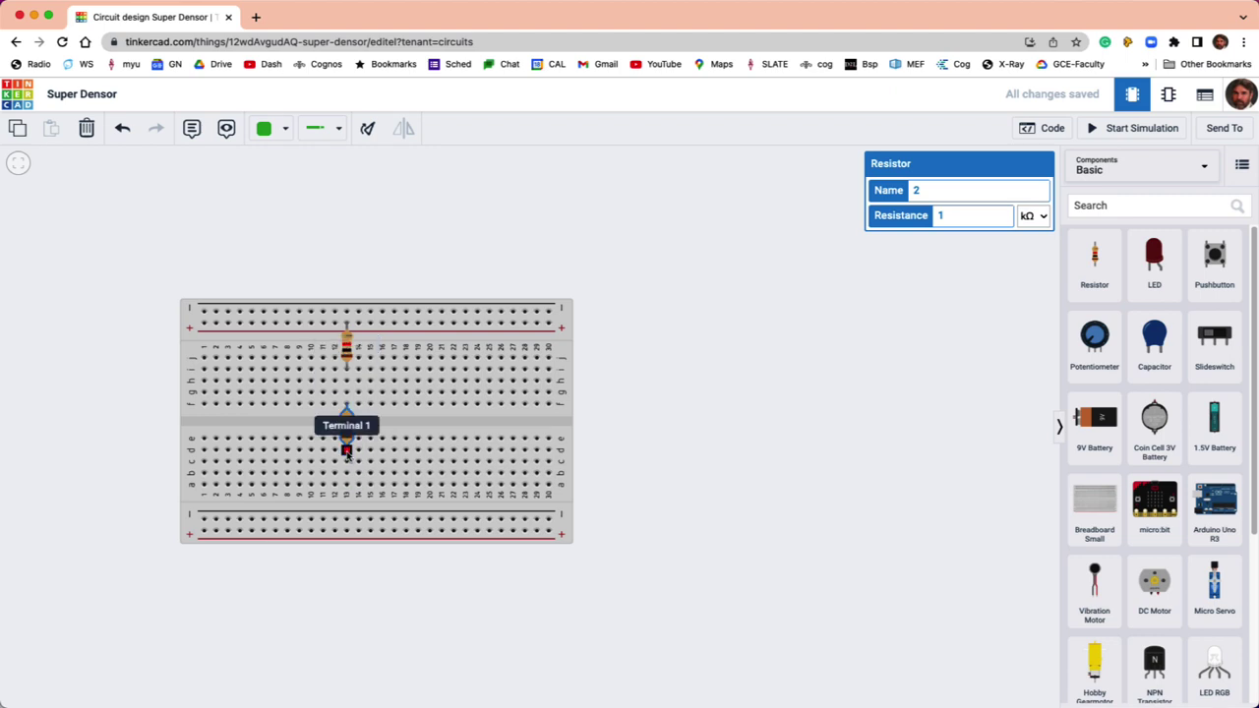
left_click_drag(346, 450, 346, 487)
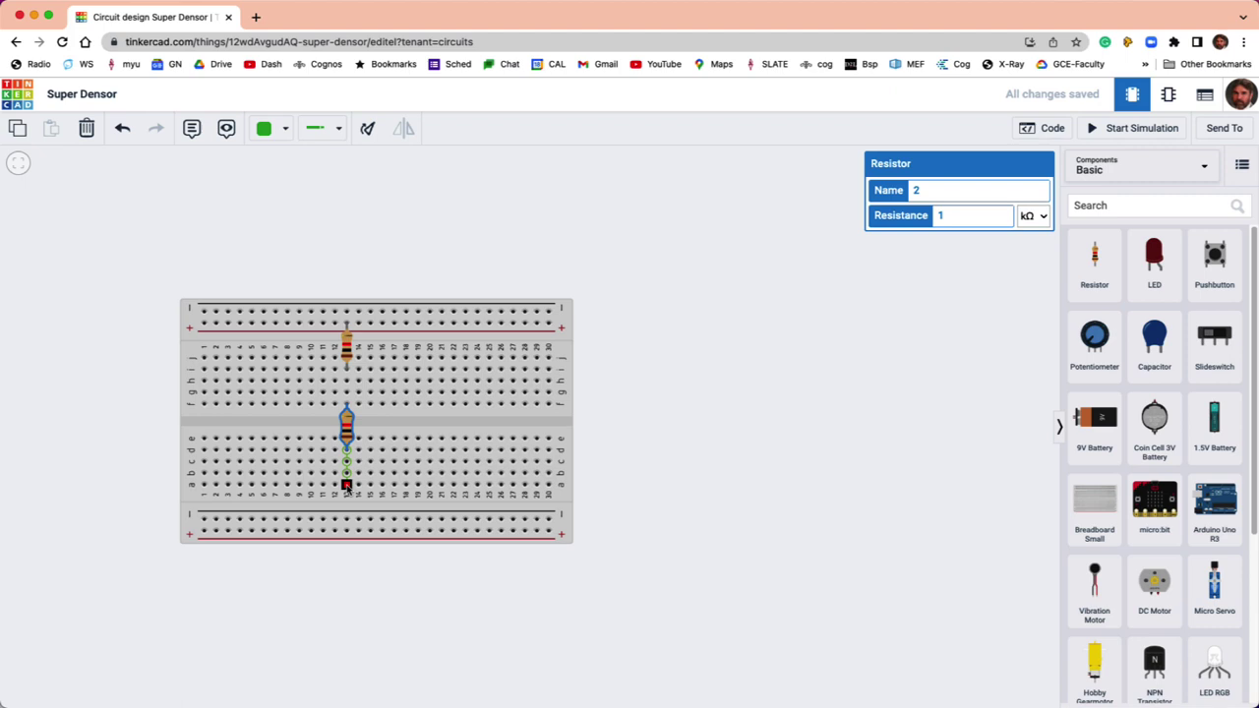
left_click(346, 487)
left_click(347, 520)
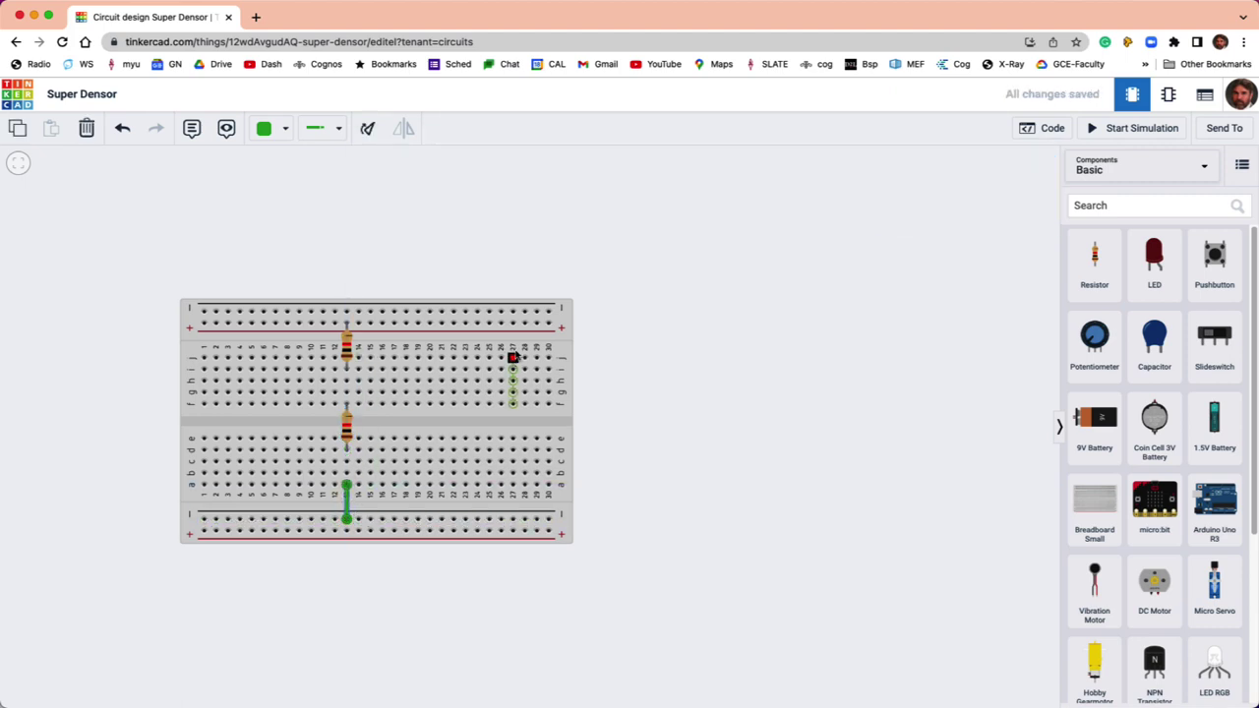
- Search components for 'voltage' and place a Power Supply above the breadboard
scroll(1202, 617, "down", 5)
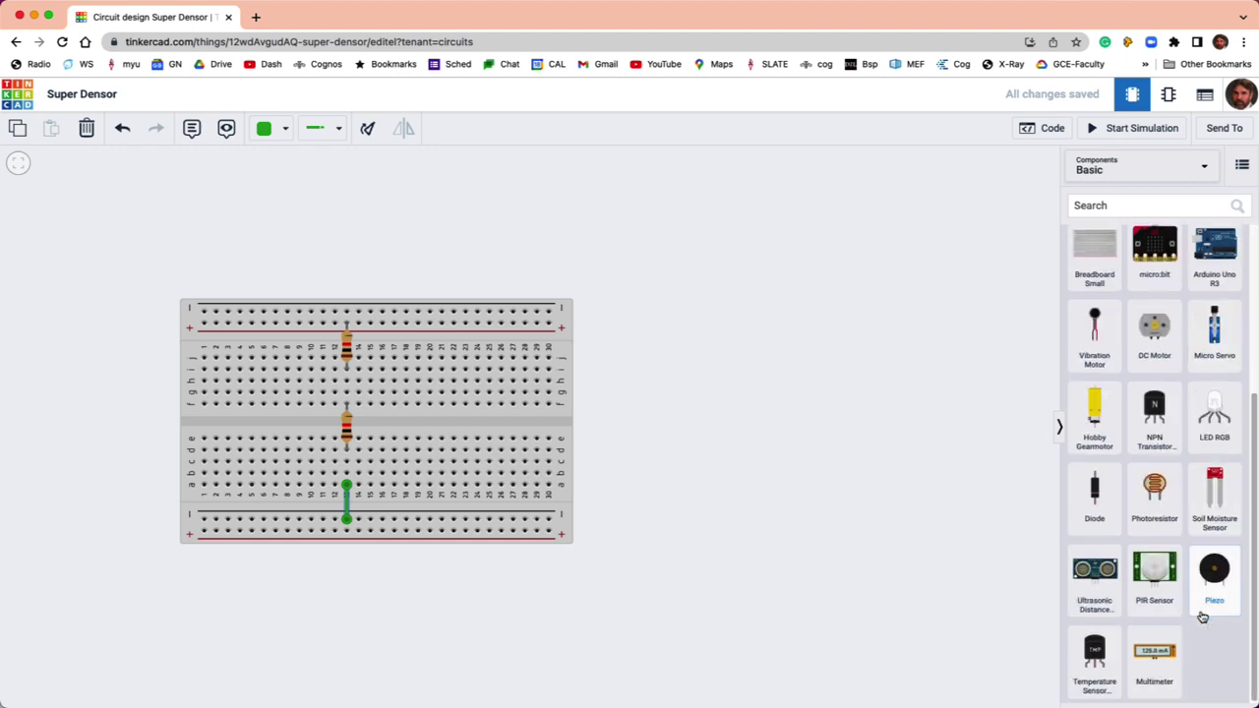
scroll(1202, 617, "up", 5)
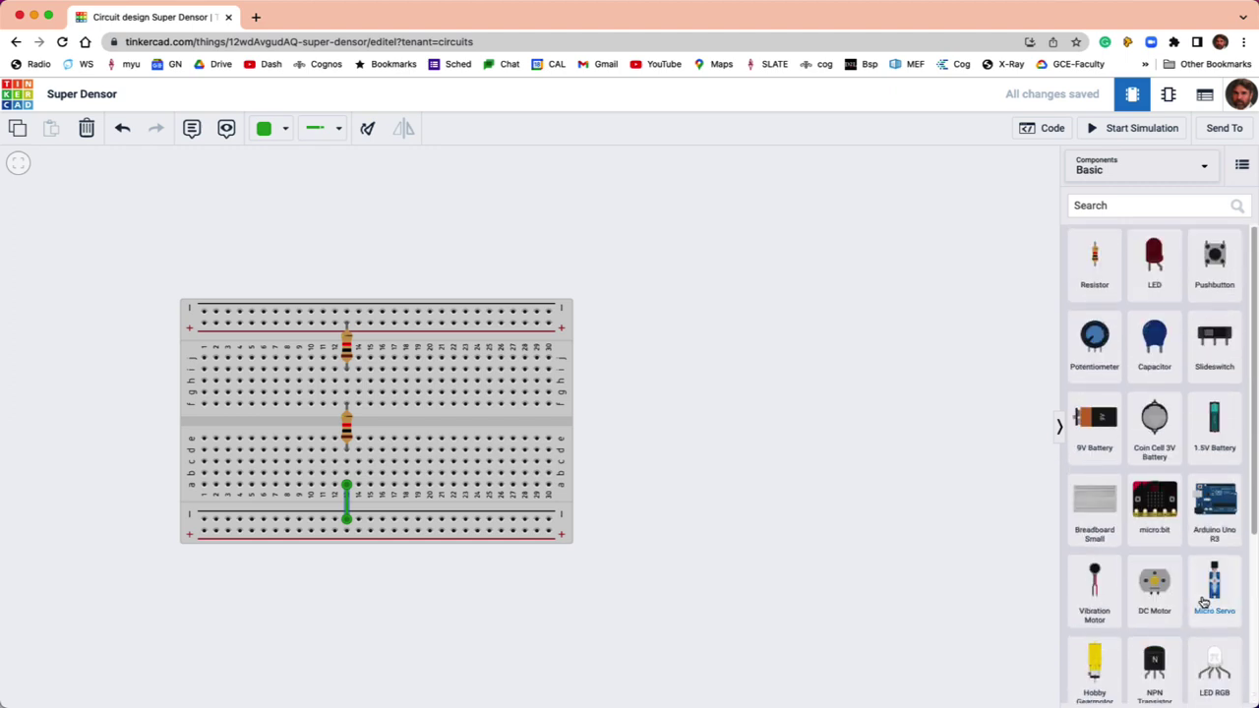
left_click(1122, 205)
type("voltage")
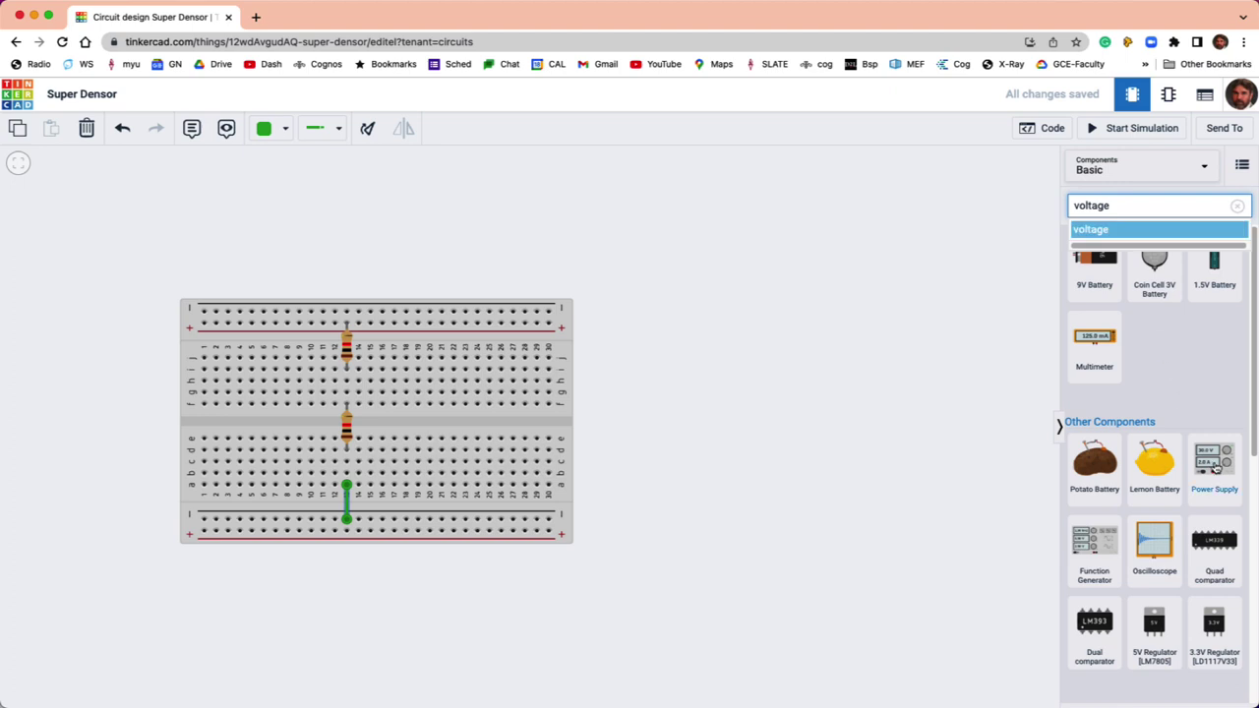
left_click_drag(1215, 469, 254, 275)
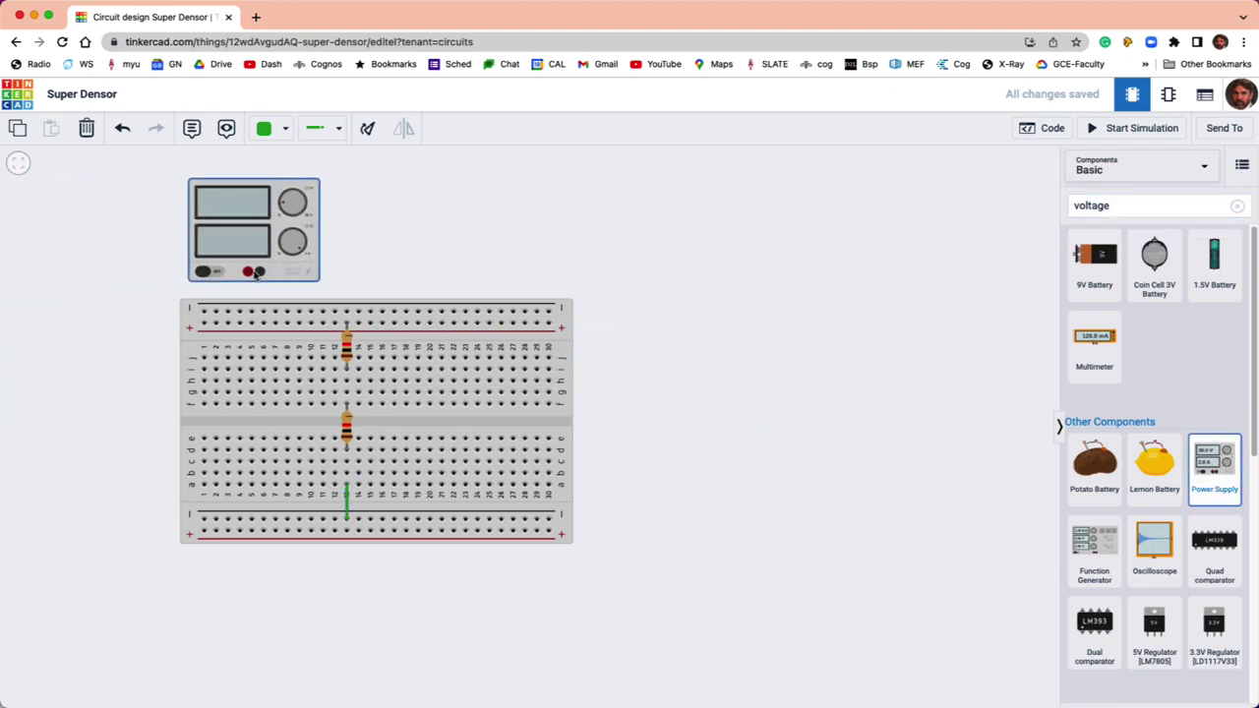
- Wire the supply's + and − terminals to the top rails and bridge the bottom rail to the top rail
left_click(248, 276)
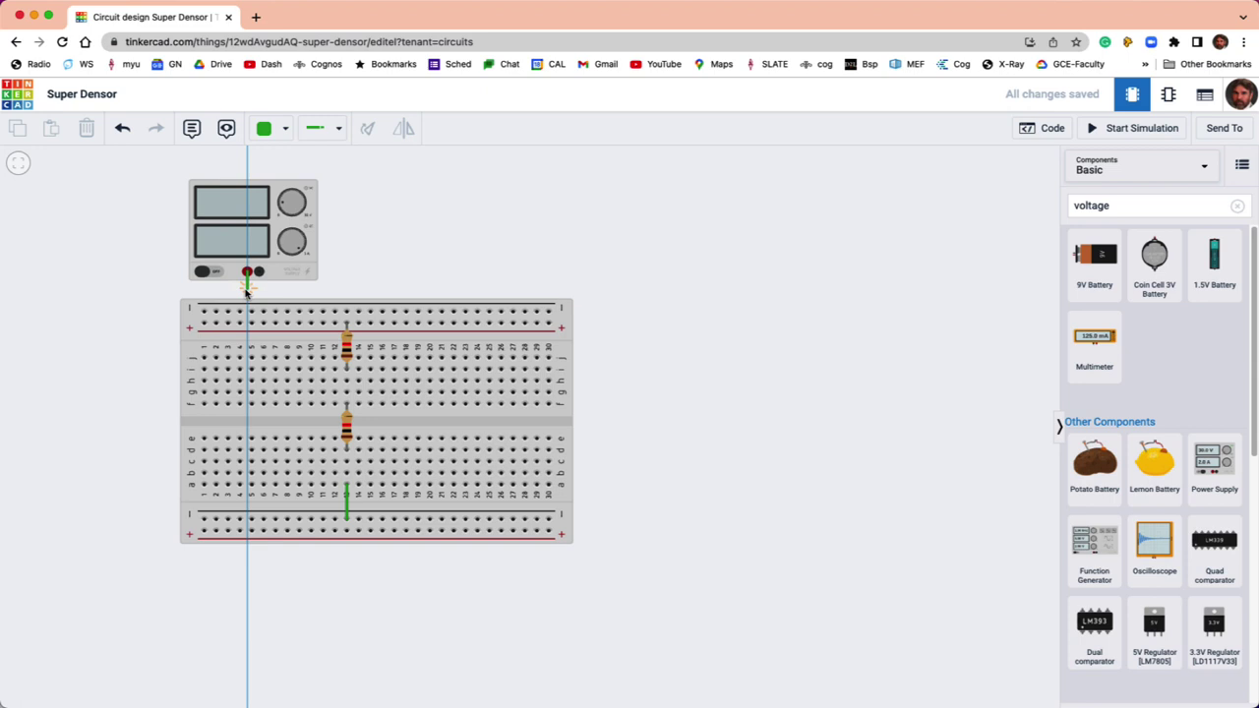
left_click(251, 323)
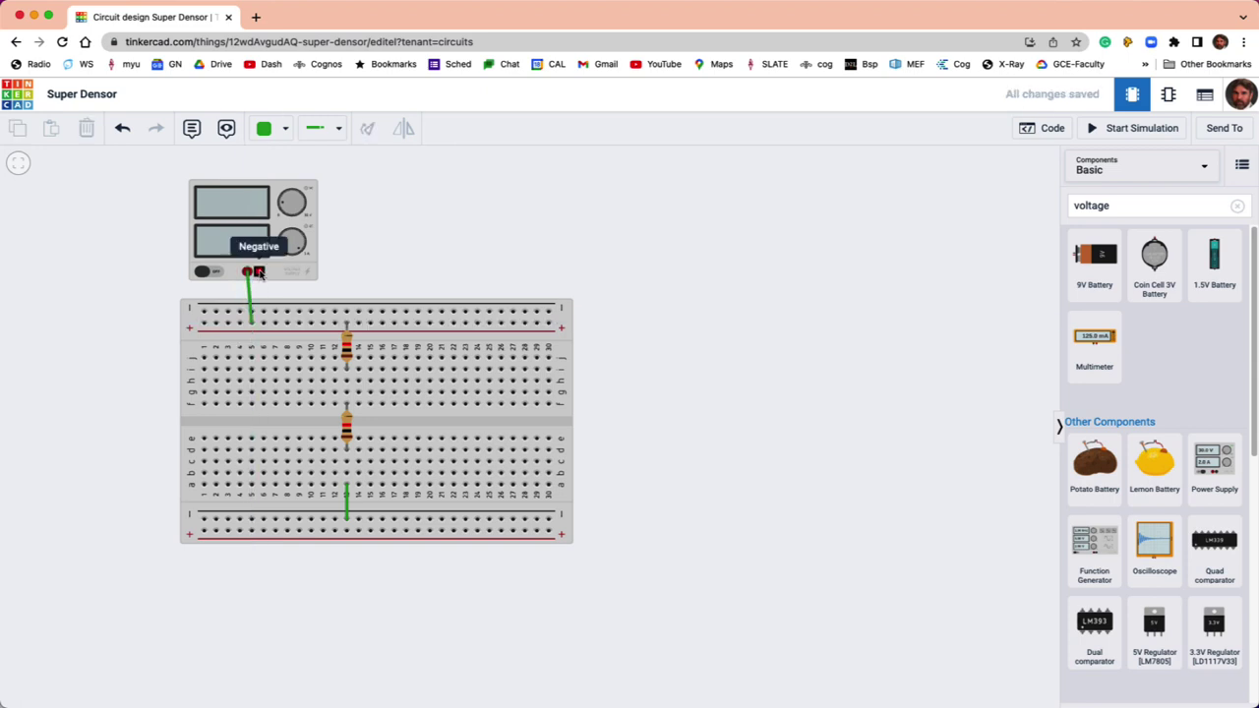
left_click(258, 271)
left_click(263, 314)
left_click_drag(261, 225, 267, 226)
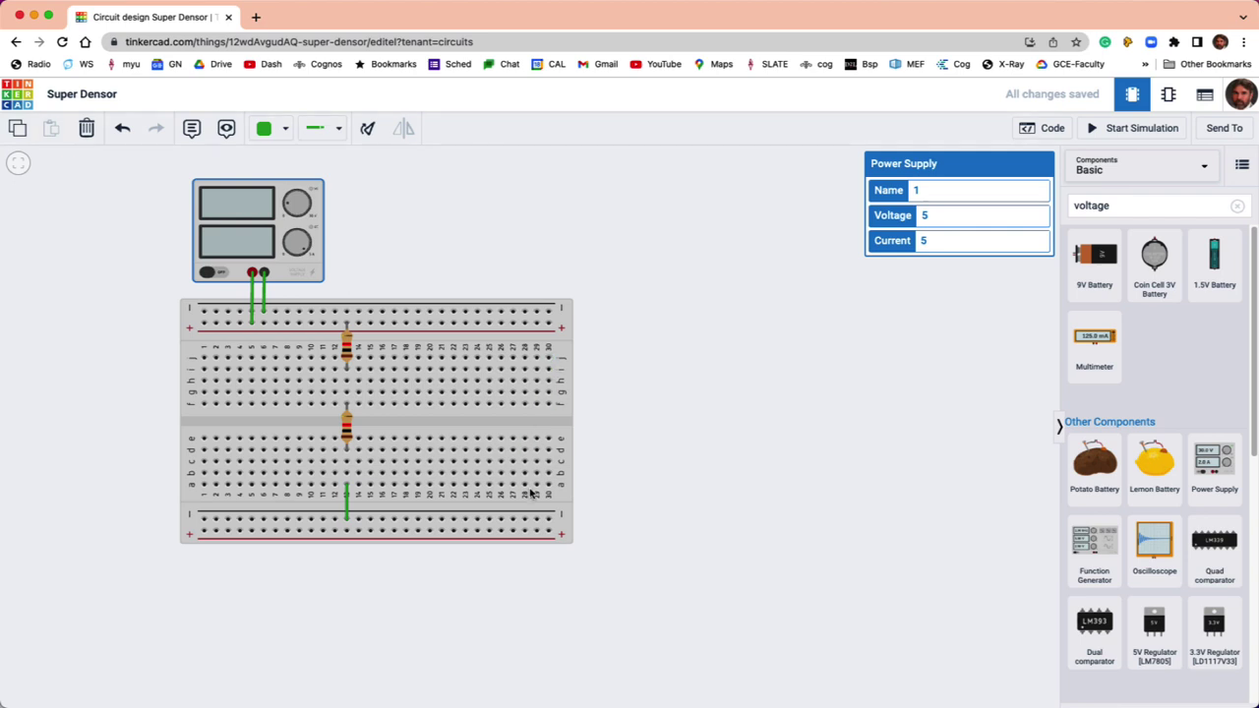
left_click(549, 516)
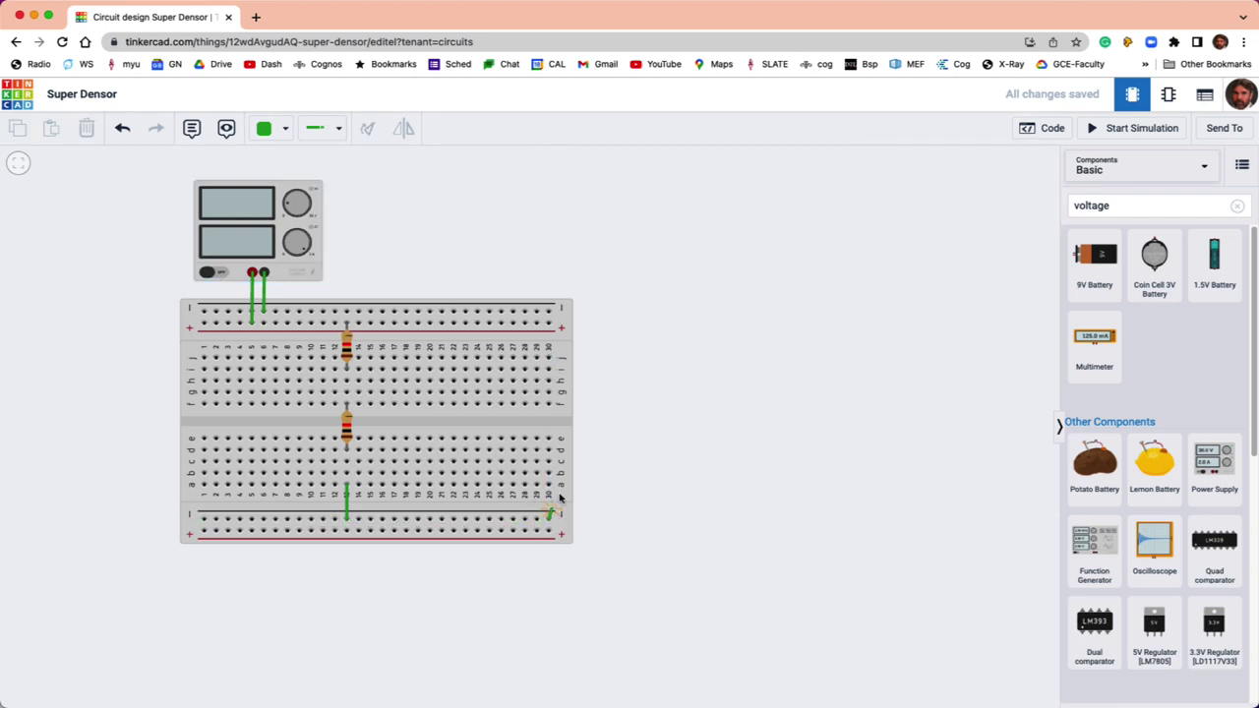
left_click(550, 312)
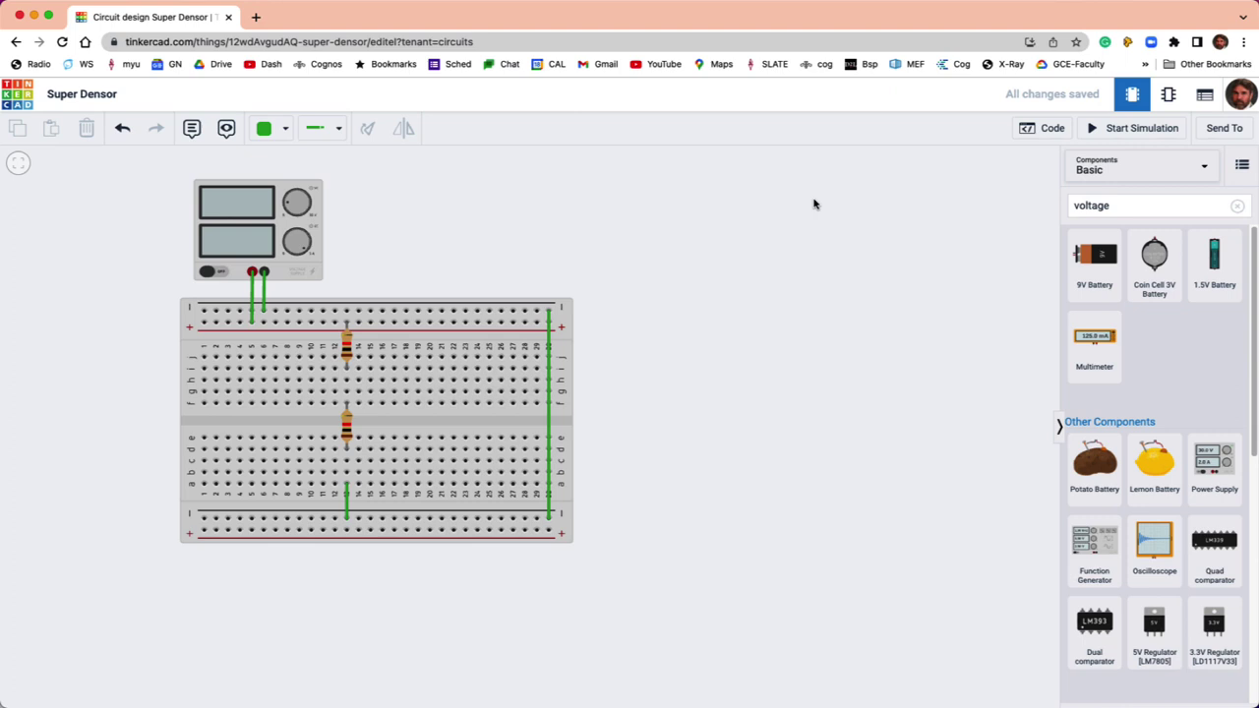
- Start the simulation so the power supply shows 5.00 V and 2.50 mA
left_click(1120, 131)
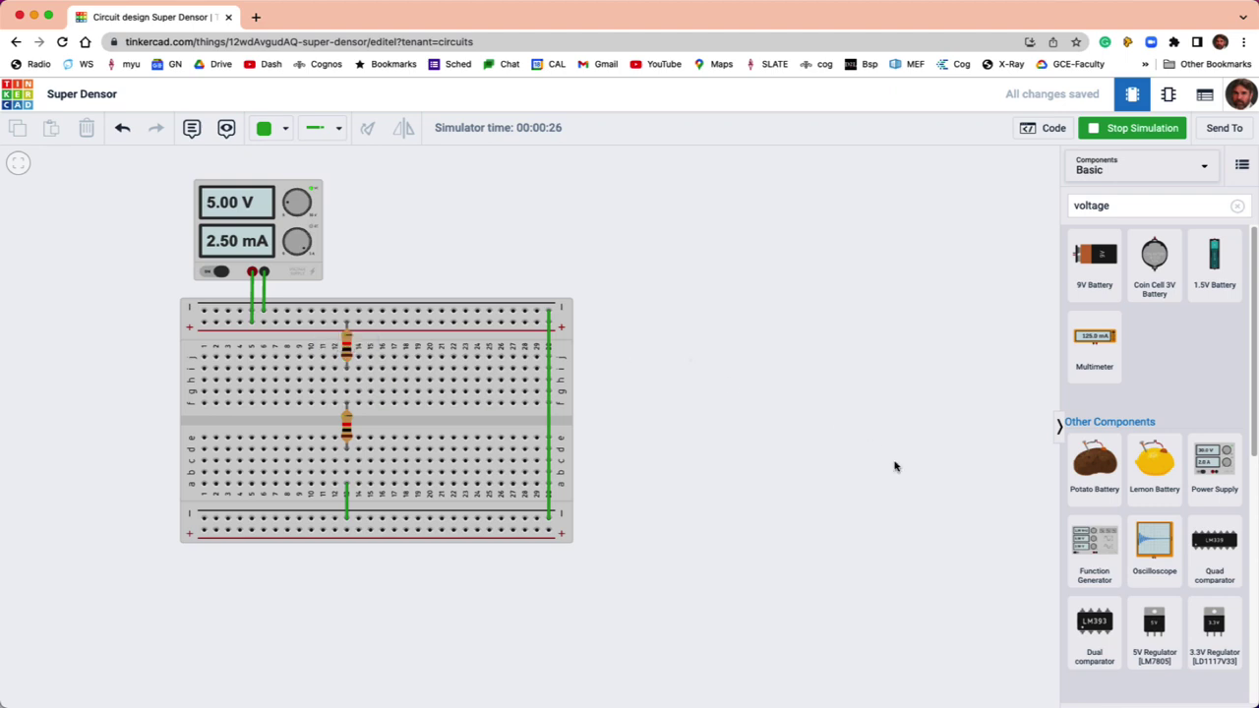
- Search components for 'multi' and place a Multimeter beside the power supply
scroll(1194, 549, "down", 2)
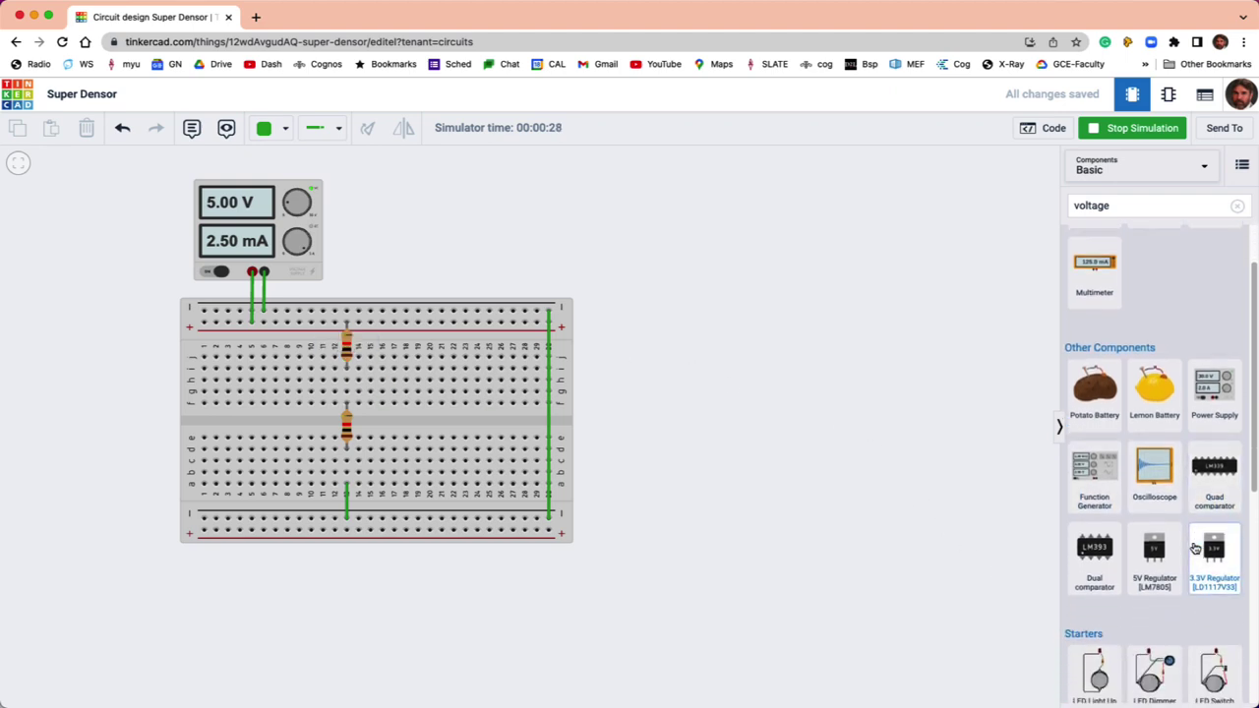
scroll(1169, 396, "up", 2)
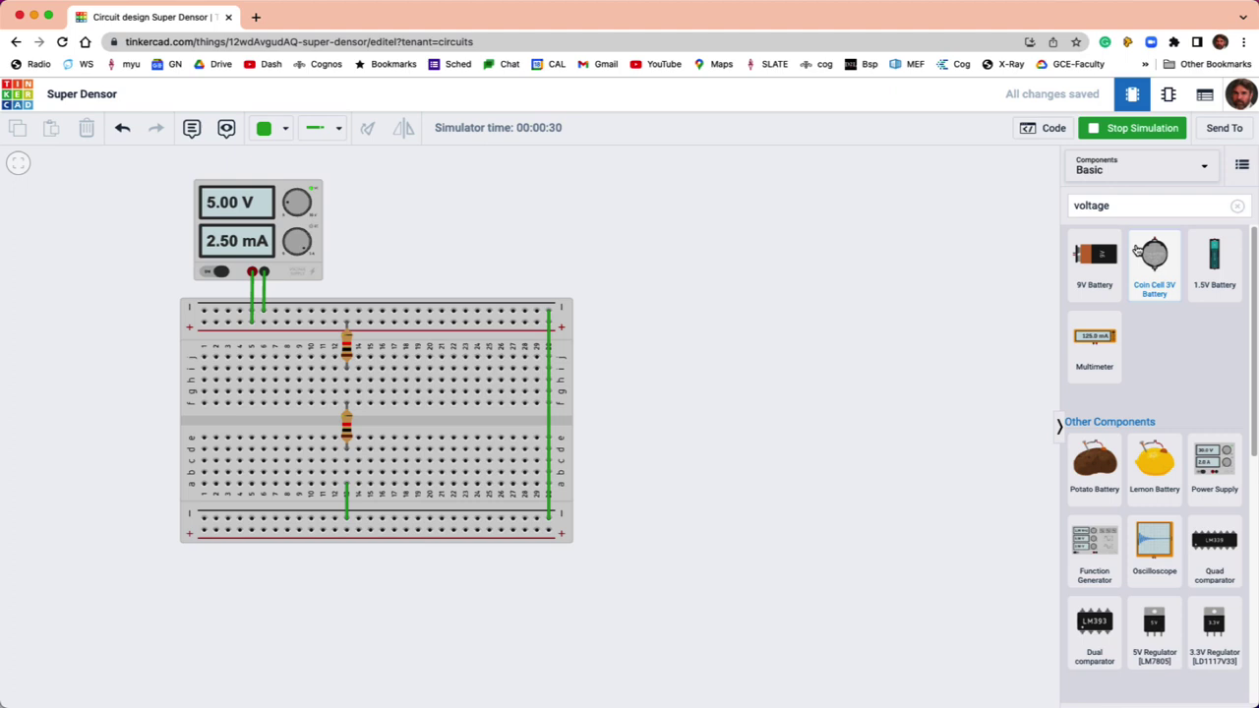
double_click(1121, 206)
type("multi")
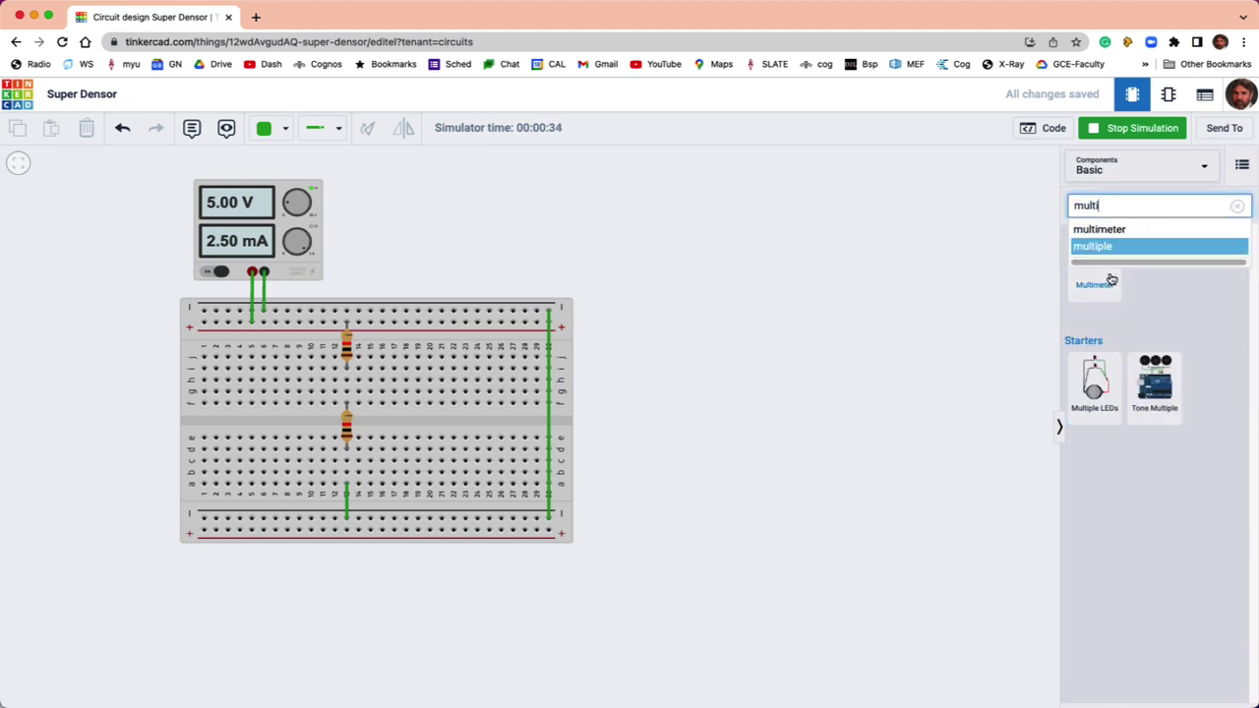
left_click_drag(1111, 280, 424, 269)
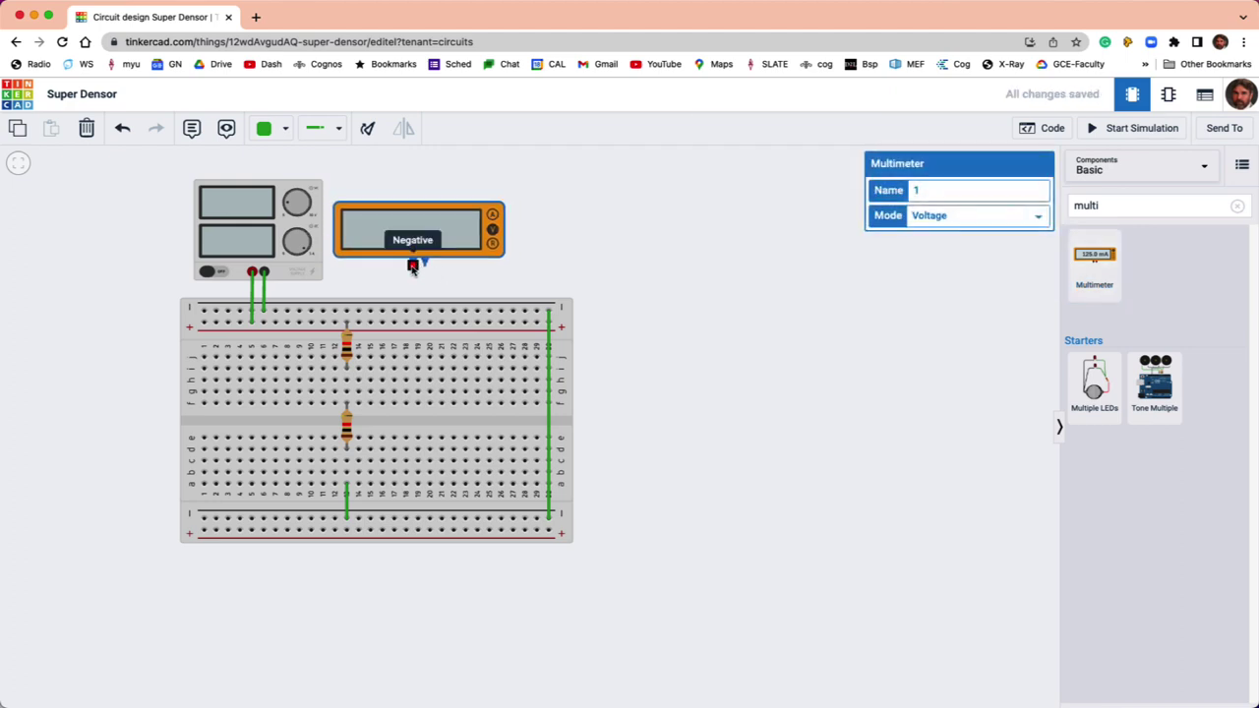
- Wire the multimeter's negative terminal to the top rail and its positive terminal to the resistor junction
left_click(413, 268)
left_click(406, 321)
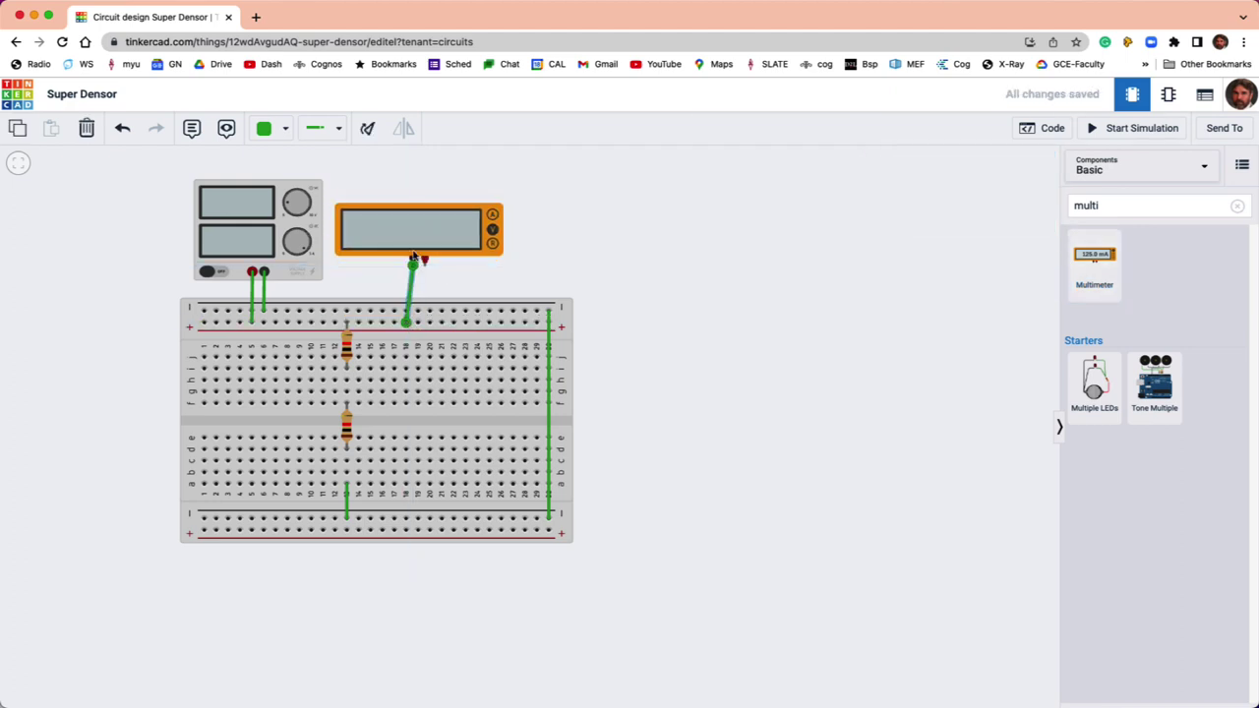
left_click_drag(413, 255, 404, 255)
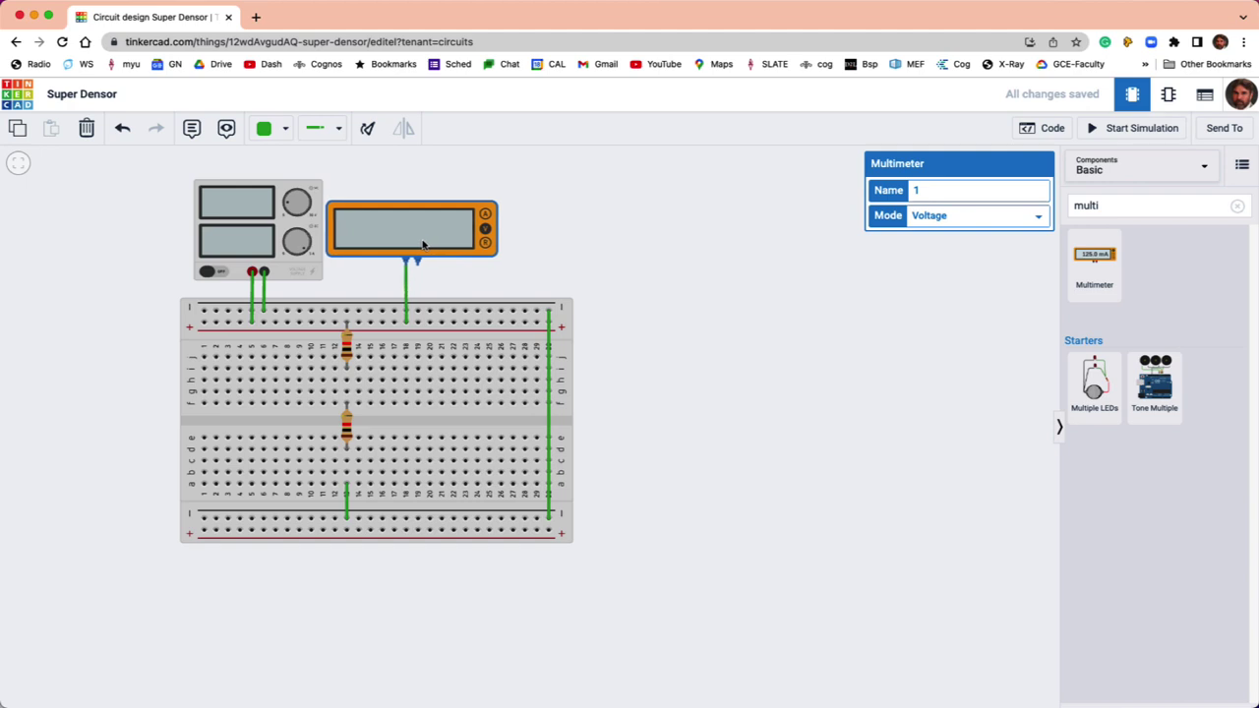
left_click(346, 390)
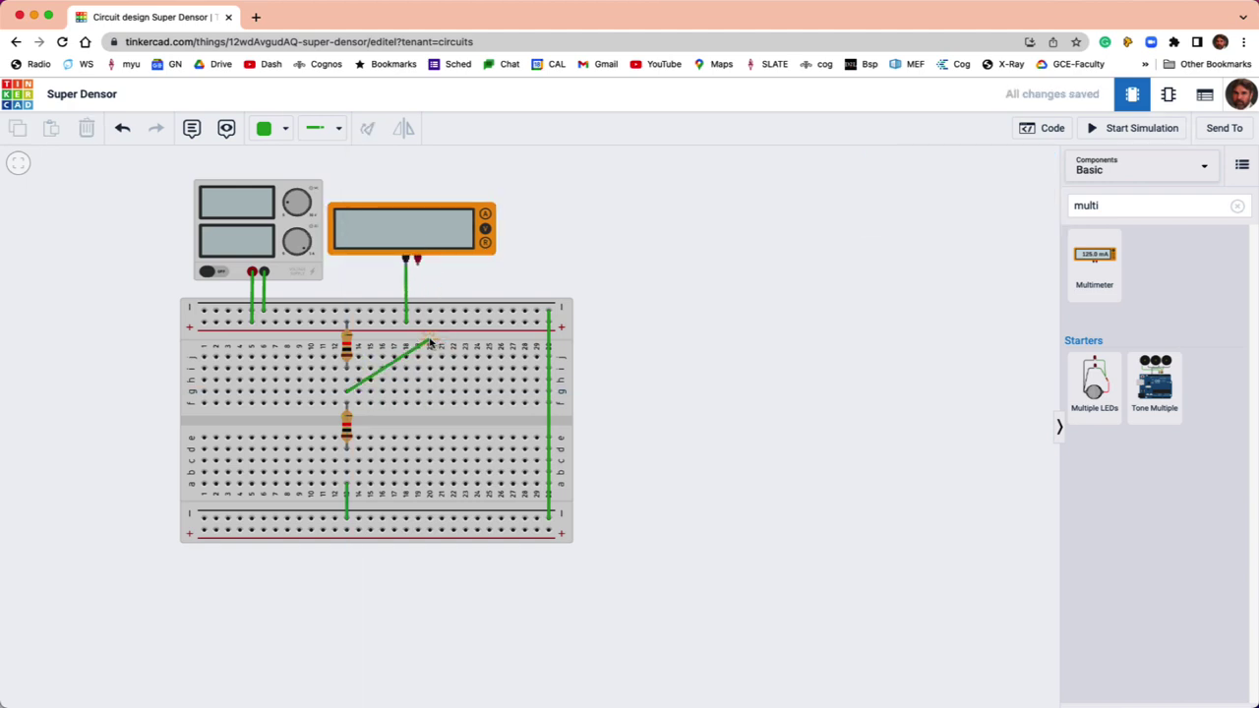
left_click(429, 340)
left_click(418, 261)
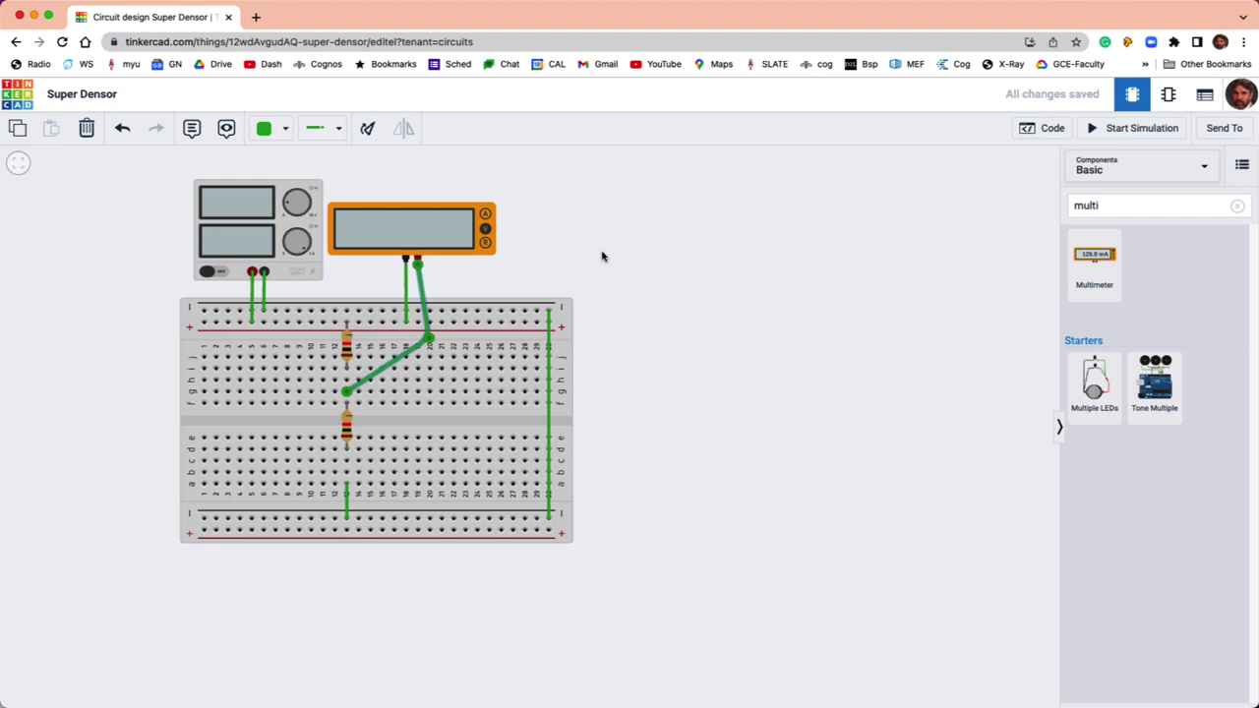
- Run the simulation, then stop it and delete the multimeter's negative lead wire
left_click(1131, 128)
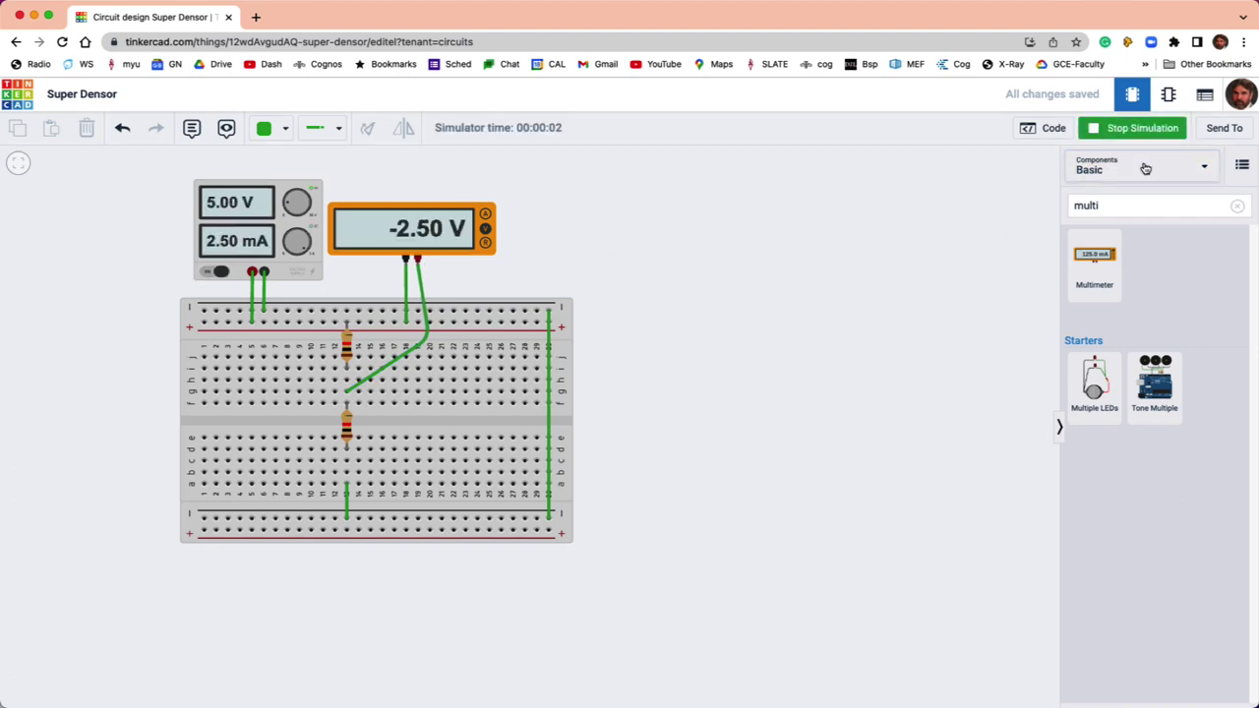
left_click(1141, 130)
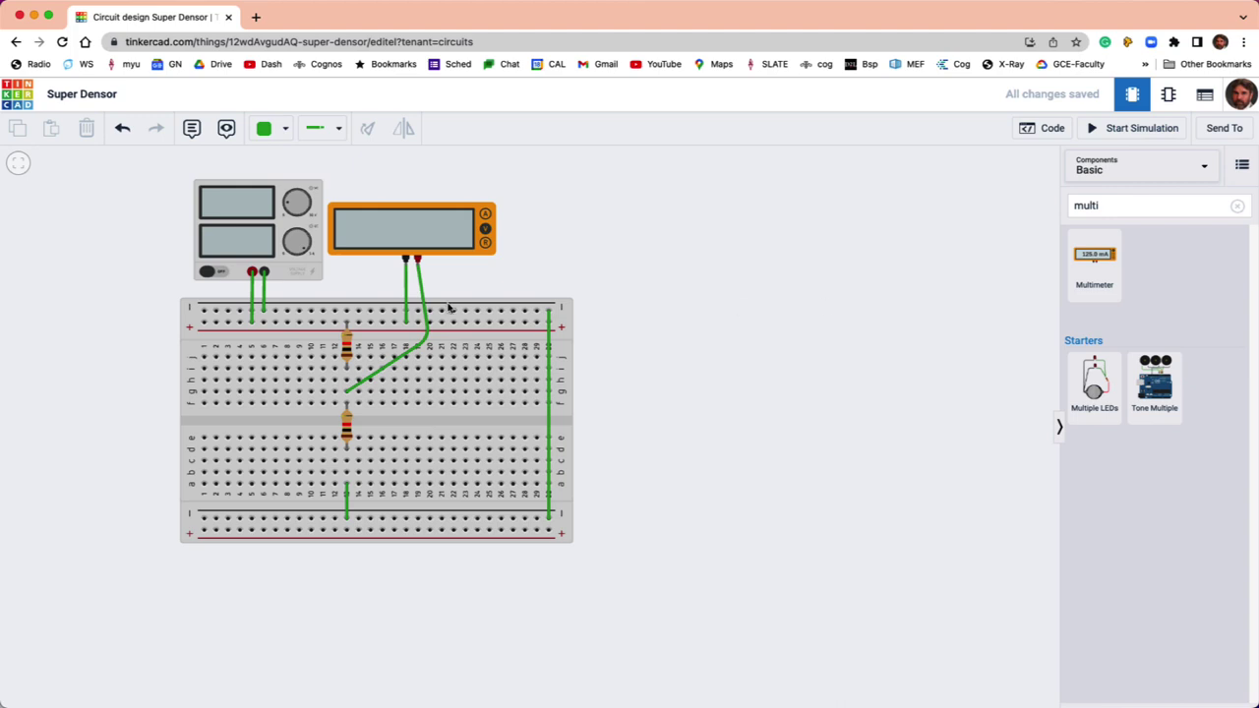
left_click(405, 294)
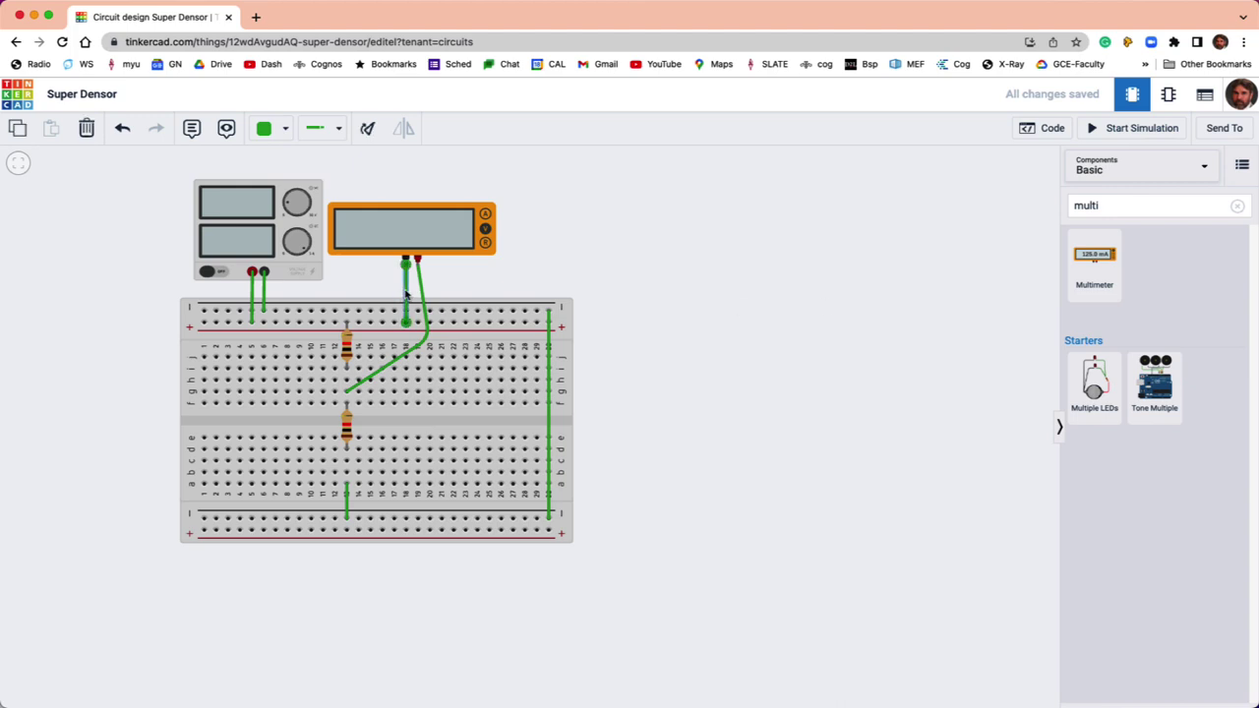
key("Delete")
- Redraw the negative lead from the top rail and rerun, so the meter reads 2.50 V
left_click(405, 311)
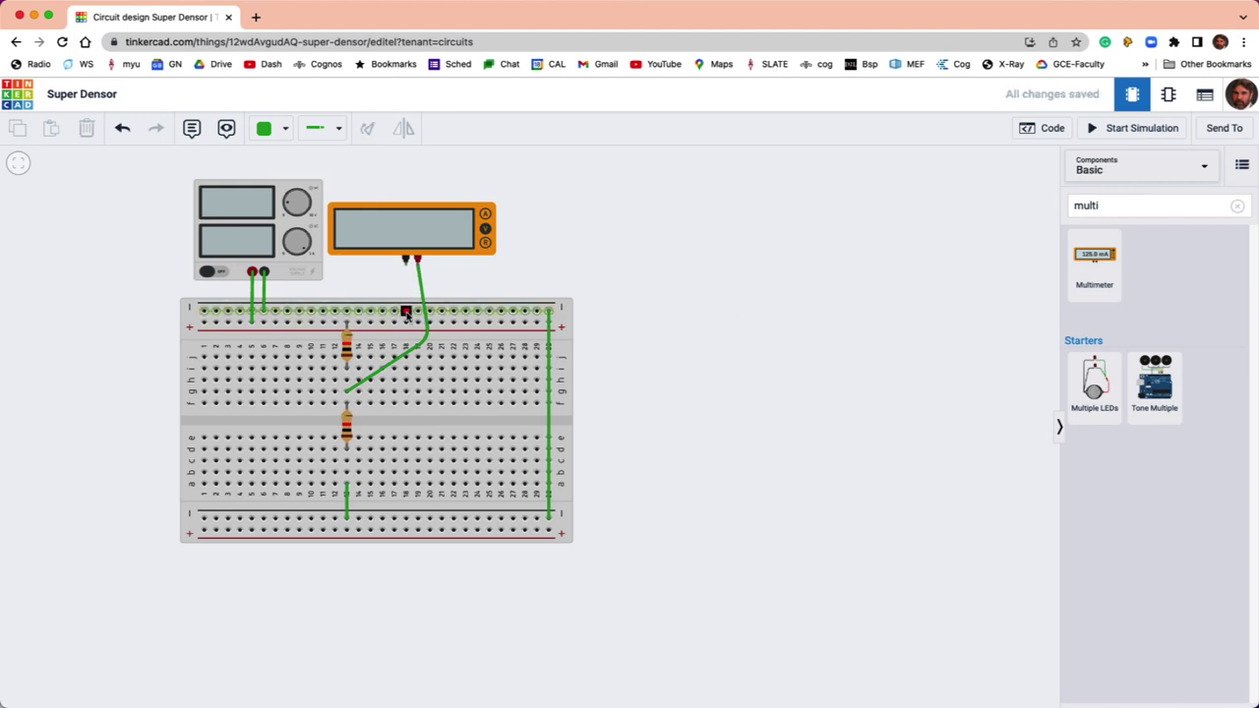
left_click(405, 260)
left_click(513, 270)
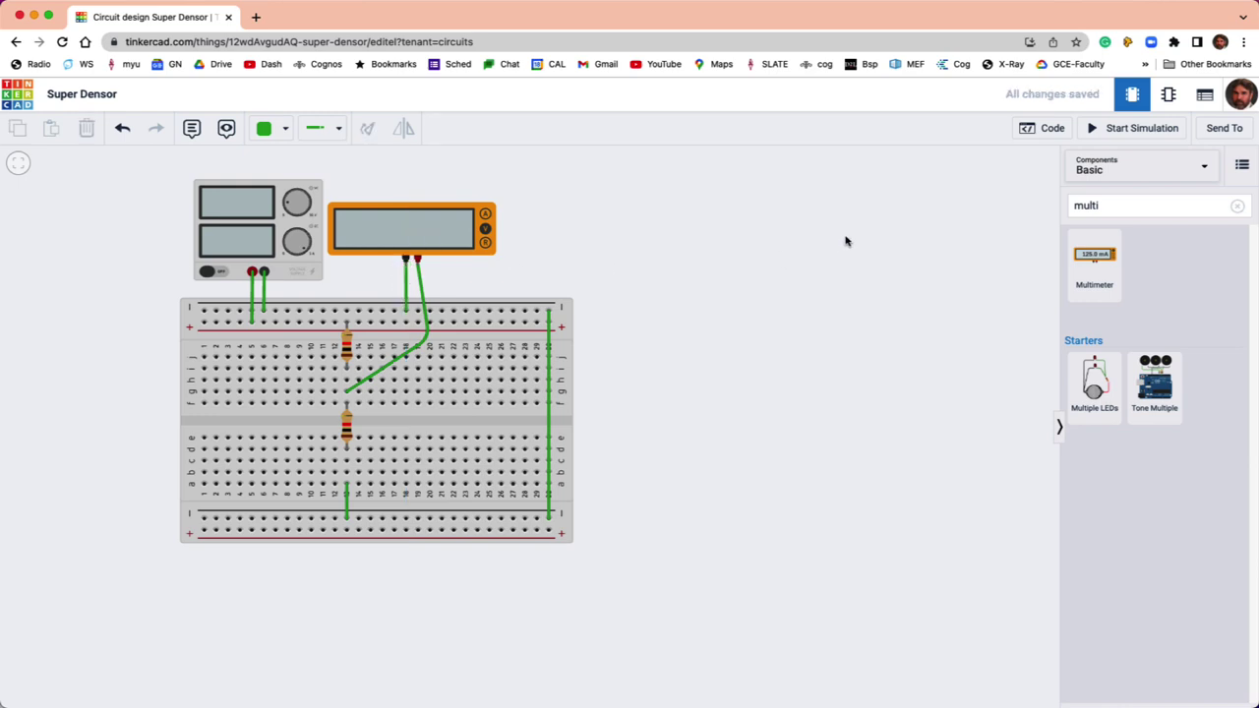
left_click(1133, 128)
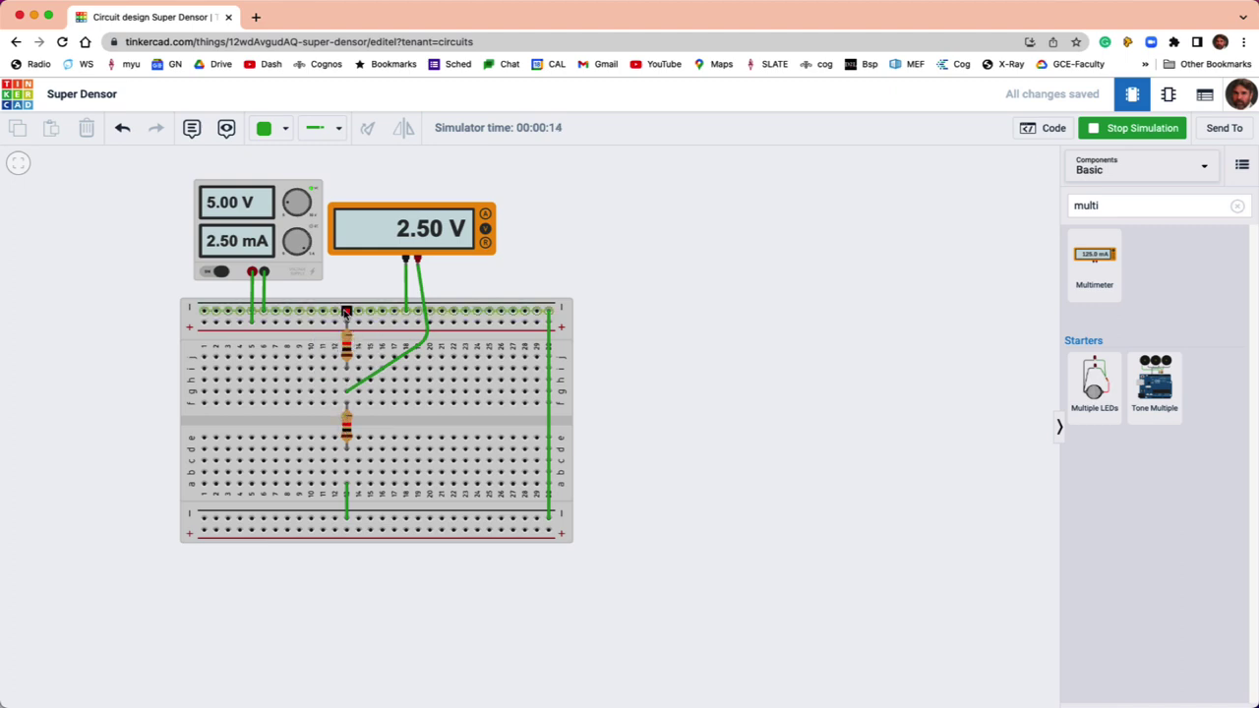
left_click(393, 234)
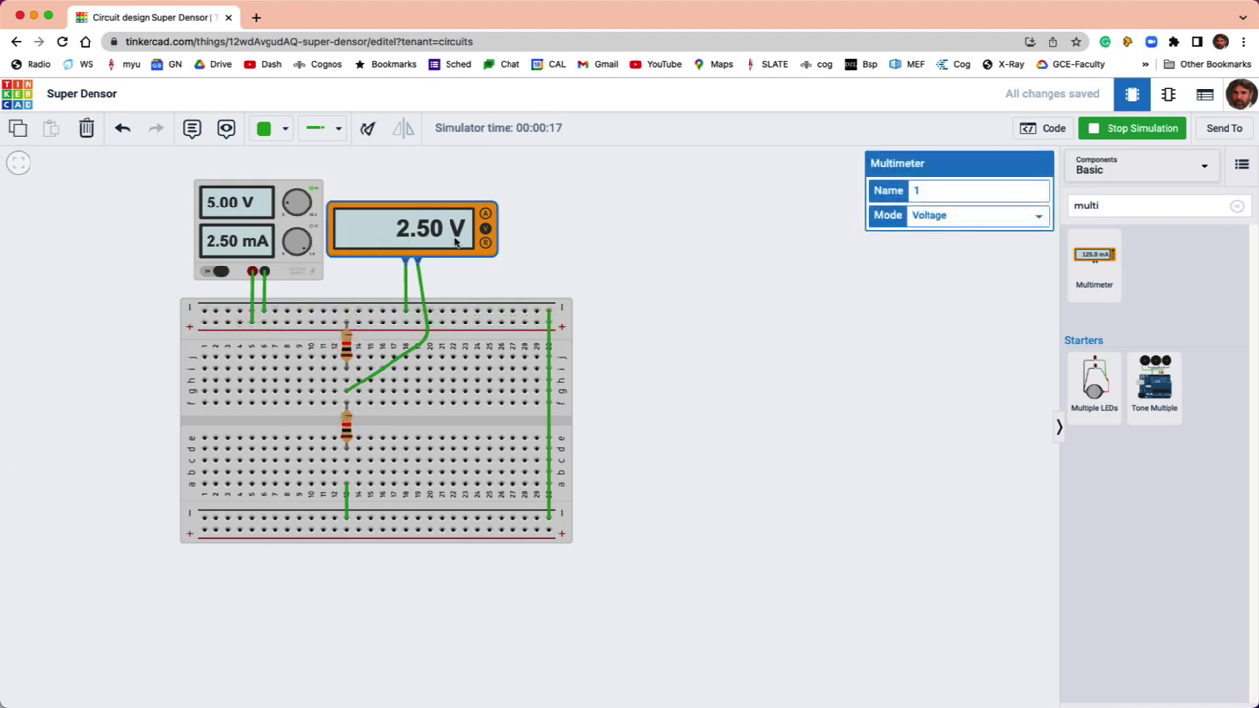
- Stop the simulation, move the first multimeter up and right, and add a second multimeter
left_click(1120, 130)
left_click_drag(446, 231, 664, 206)
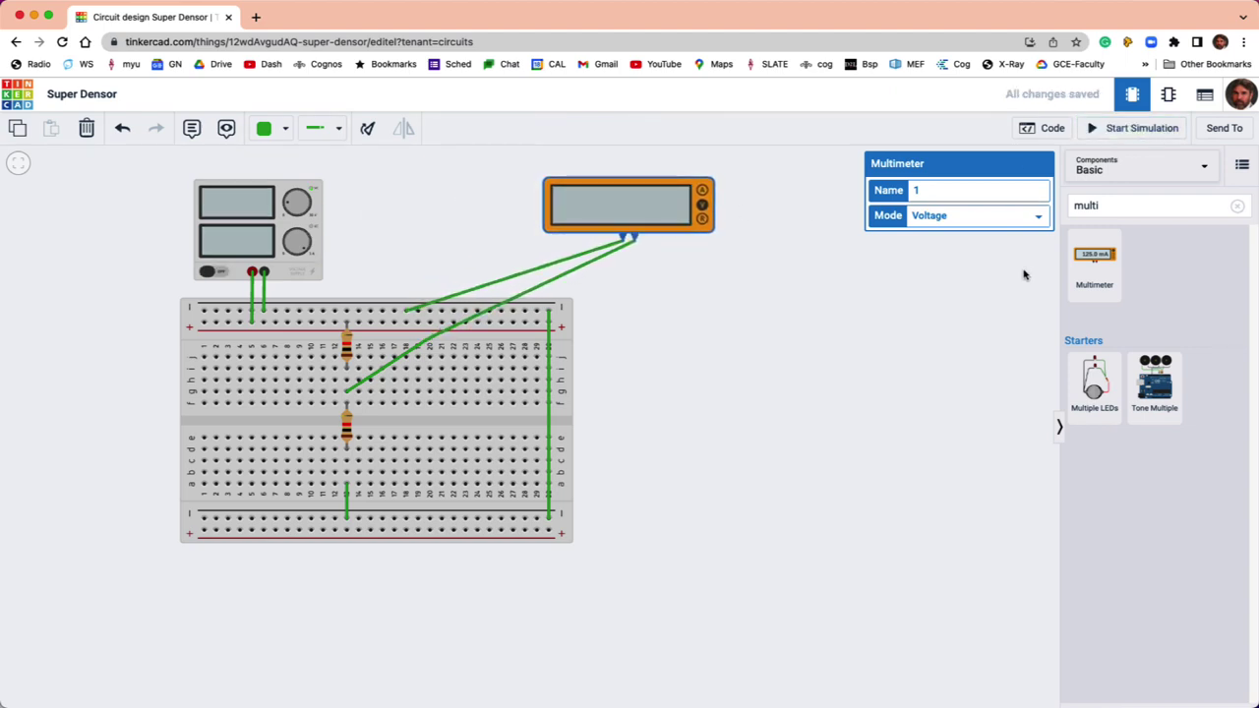
left_click_drag(1094, 261, 424, 245)
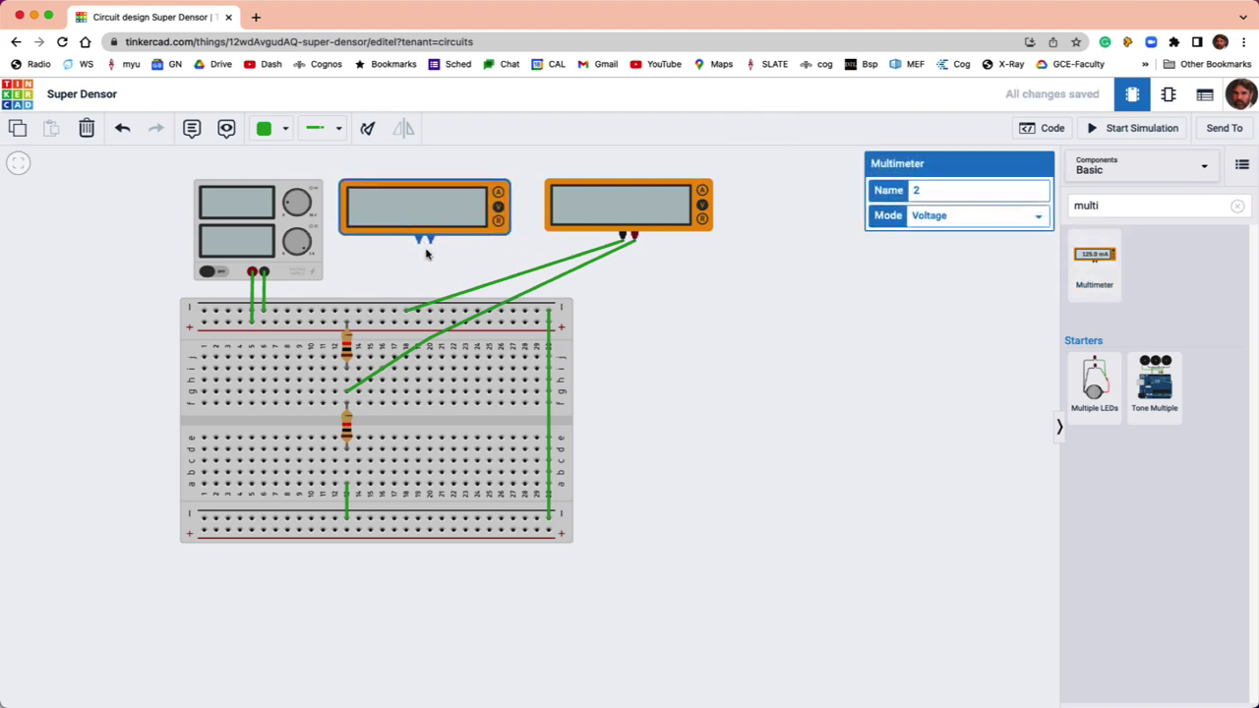
- Wire the second meter's negative lead to the resistor midpoint and its positive lead to the + rail
left_click(419, 243)
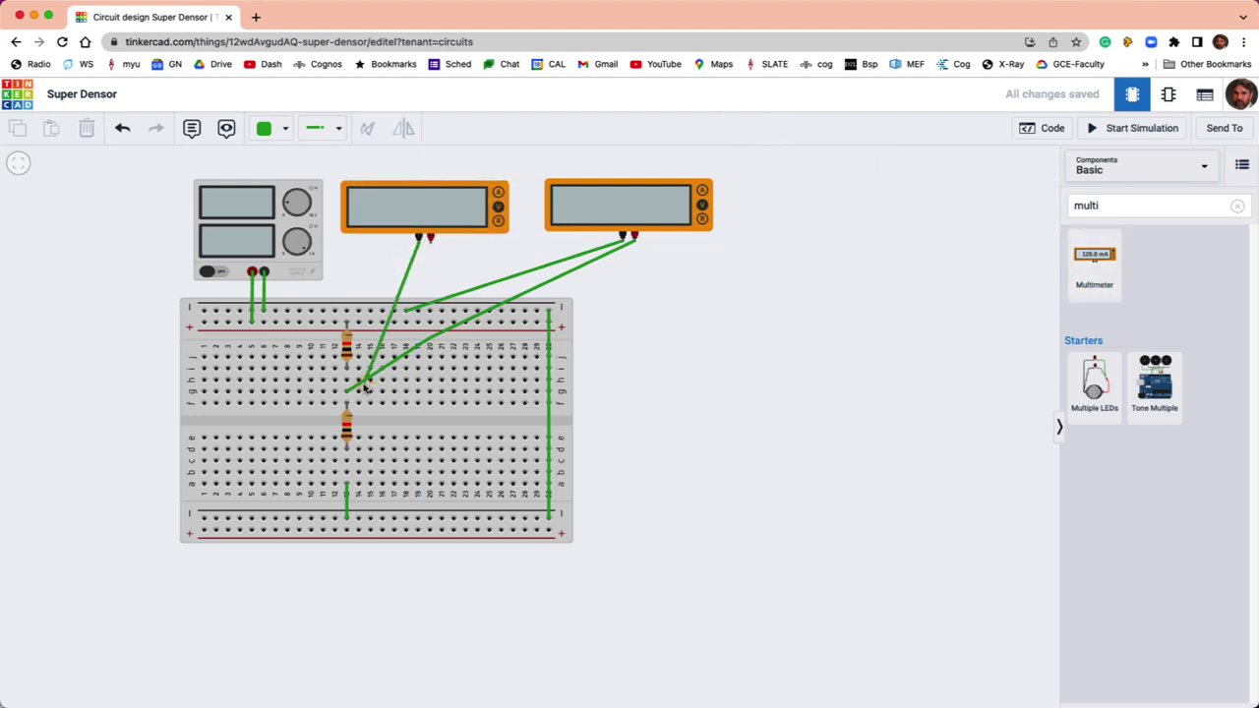
left_click(346, 379)
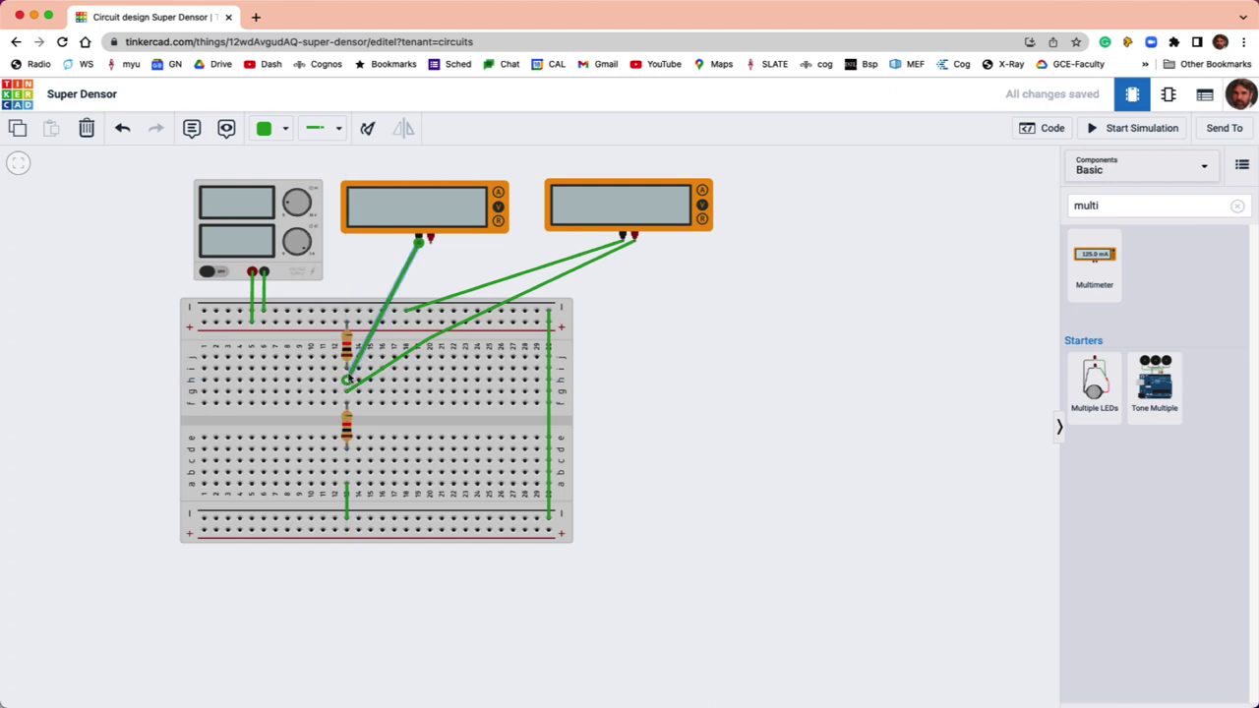
left_click(430, 240)
left_click(418, 312)
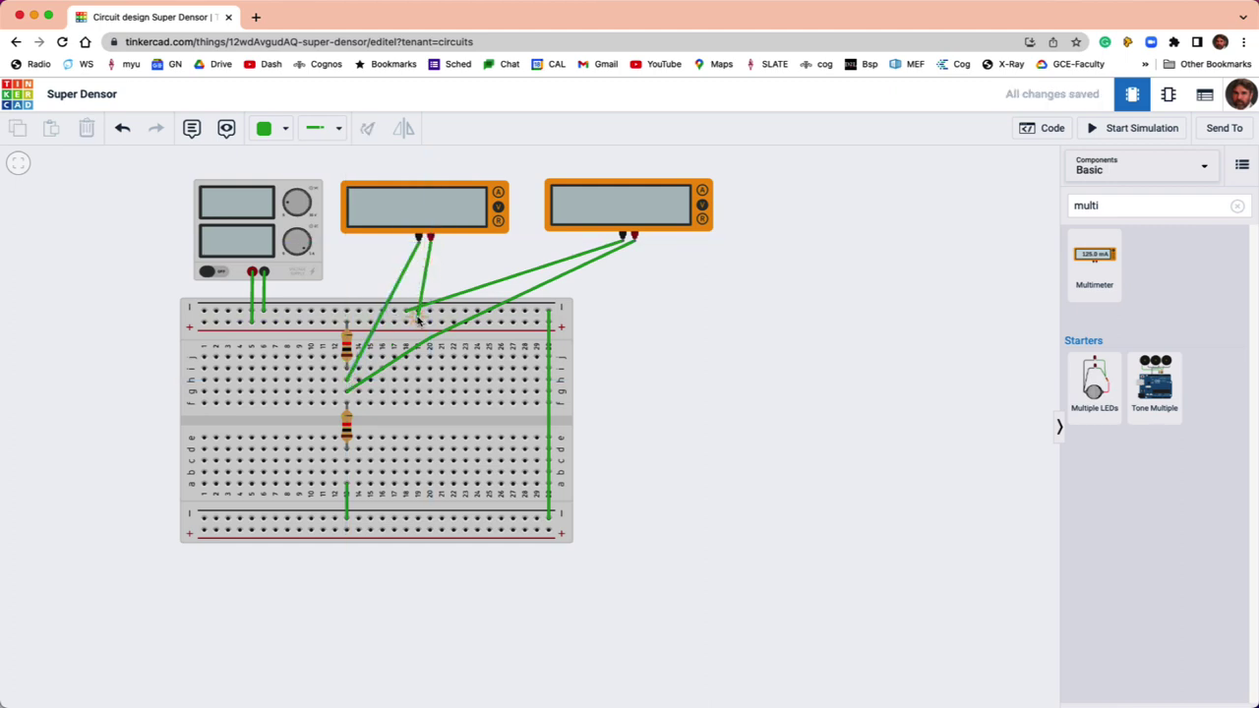
left_click_drag(418, 316, 393, 324)
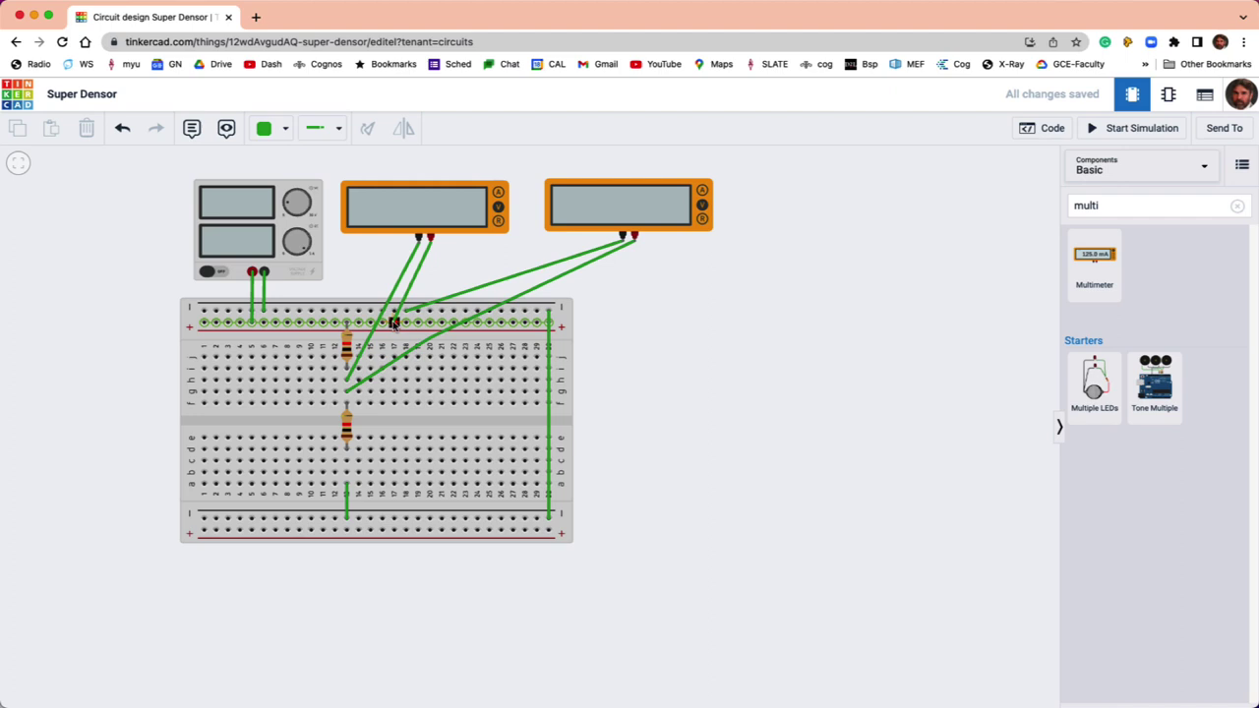
- Shift the second multimeter and the power supply to the left
left_click_drag(416, 224, 405, 223)
left_click_drag(262, 229, 210, 226)
mouse_move(381, 221)
left_mouse_down()
mouse_move(326, 217)
mouse_move(357, 220)
left_mouse_up()
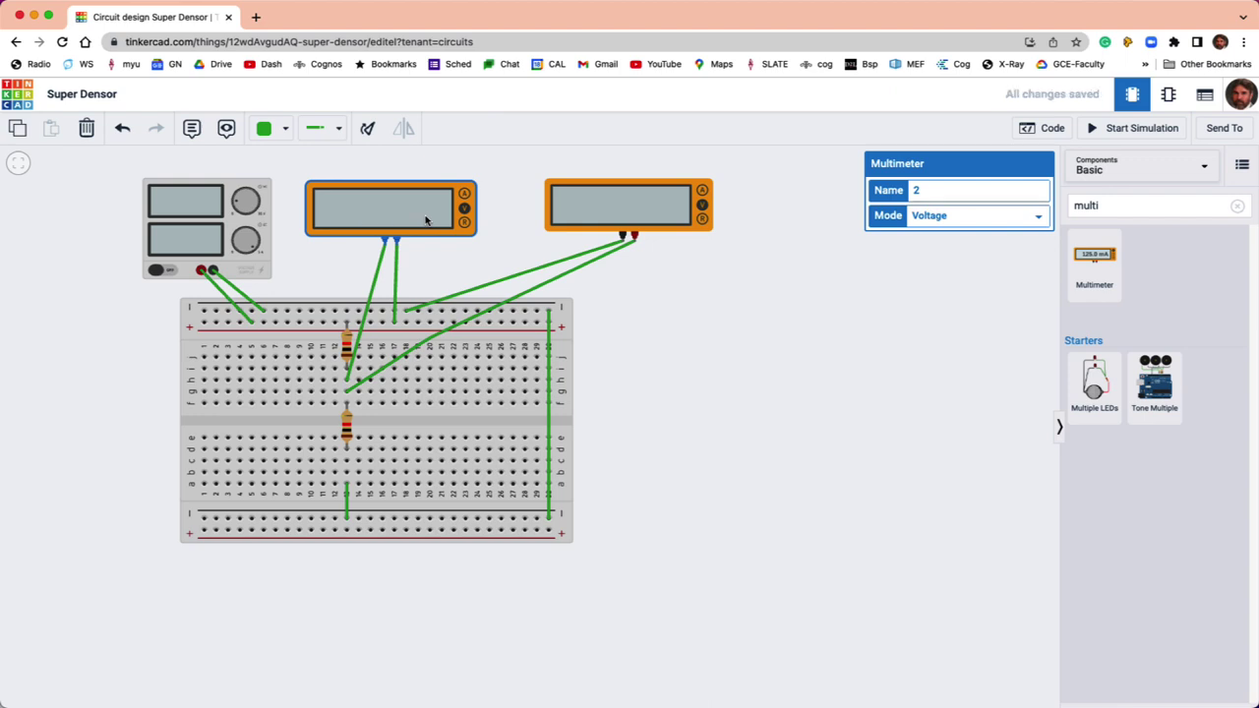
- Run the simulation and set the upper resistor to 3 kΩ, giving 3.75 V and 1.25 V readings
left_click(1124, 128)
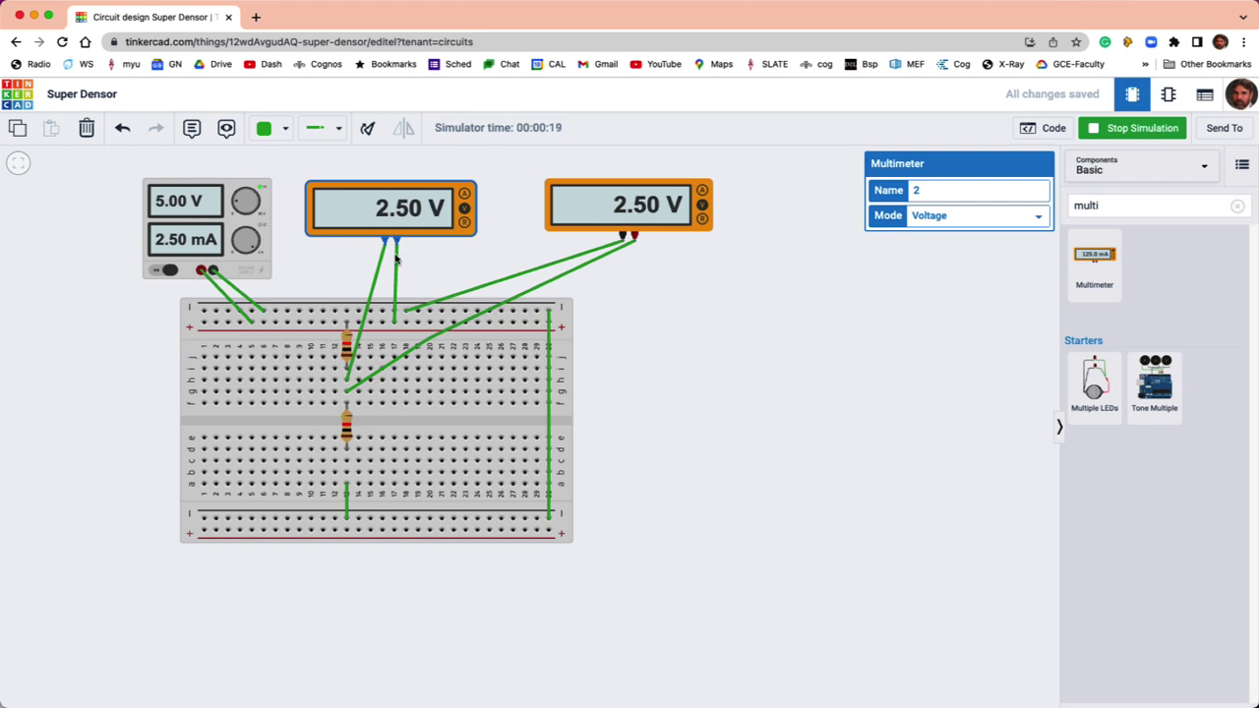
left_click(347, 339)
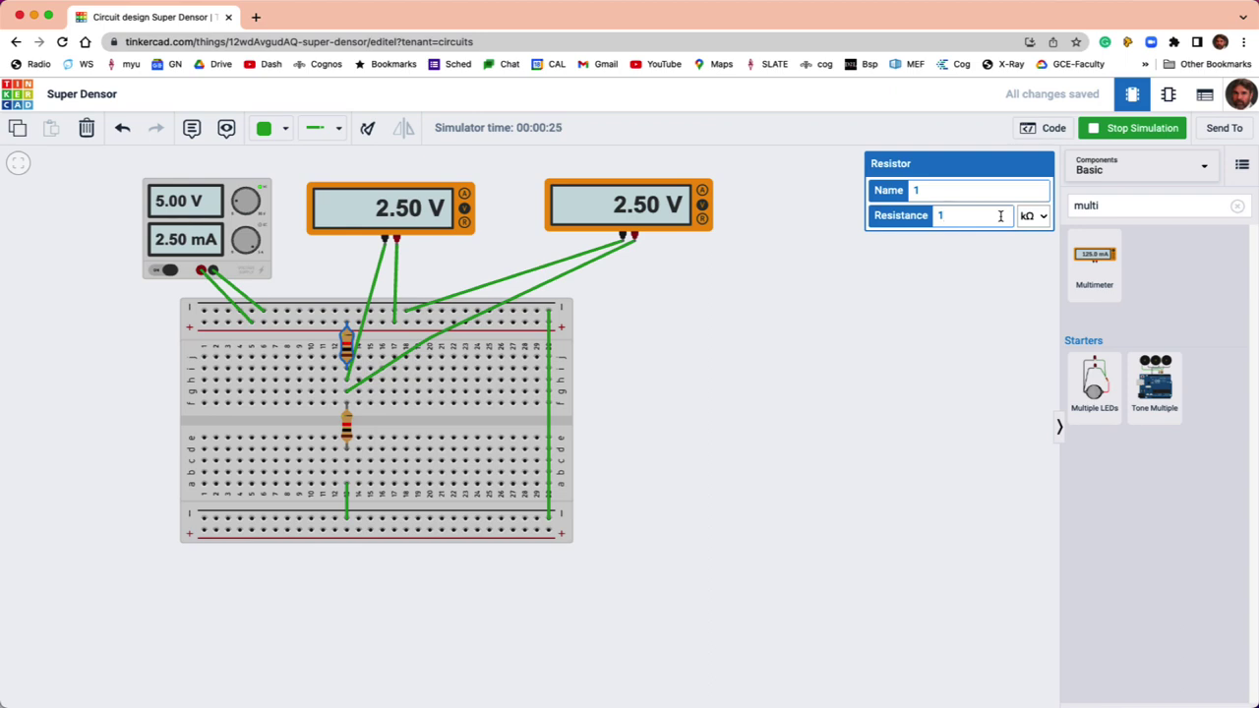
key("BackSpace")
type("3")
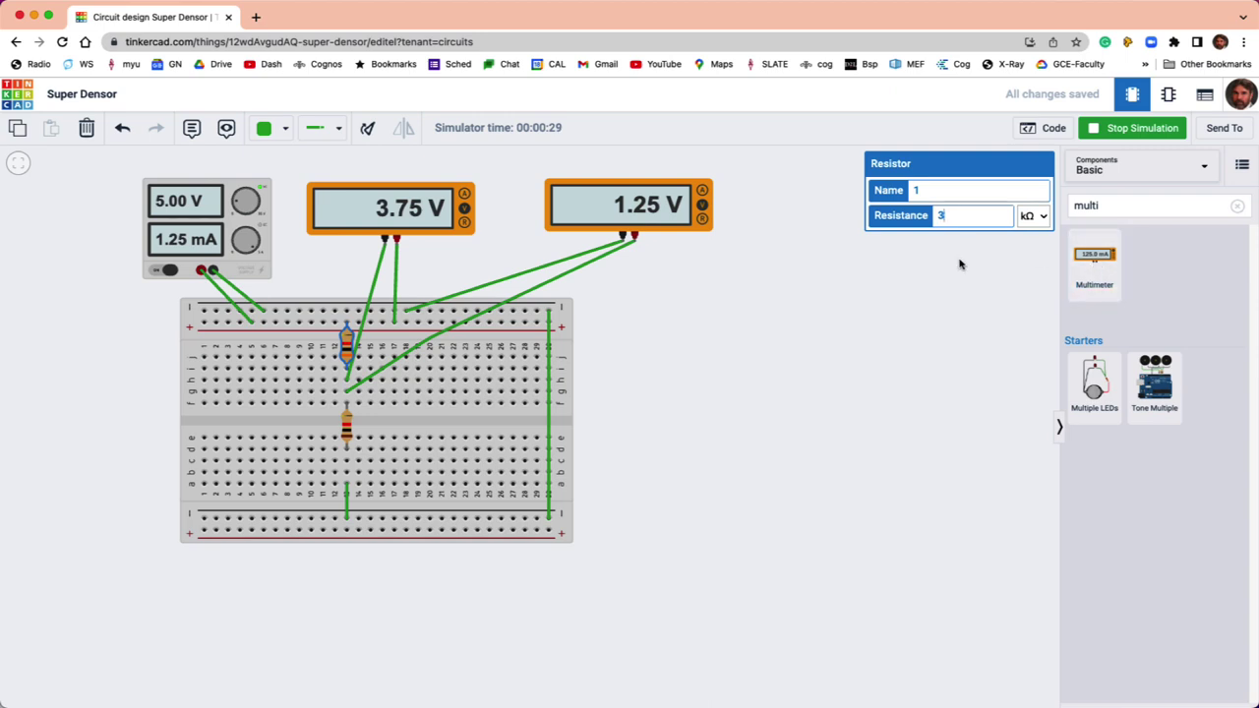
left_click(936, 281)
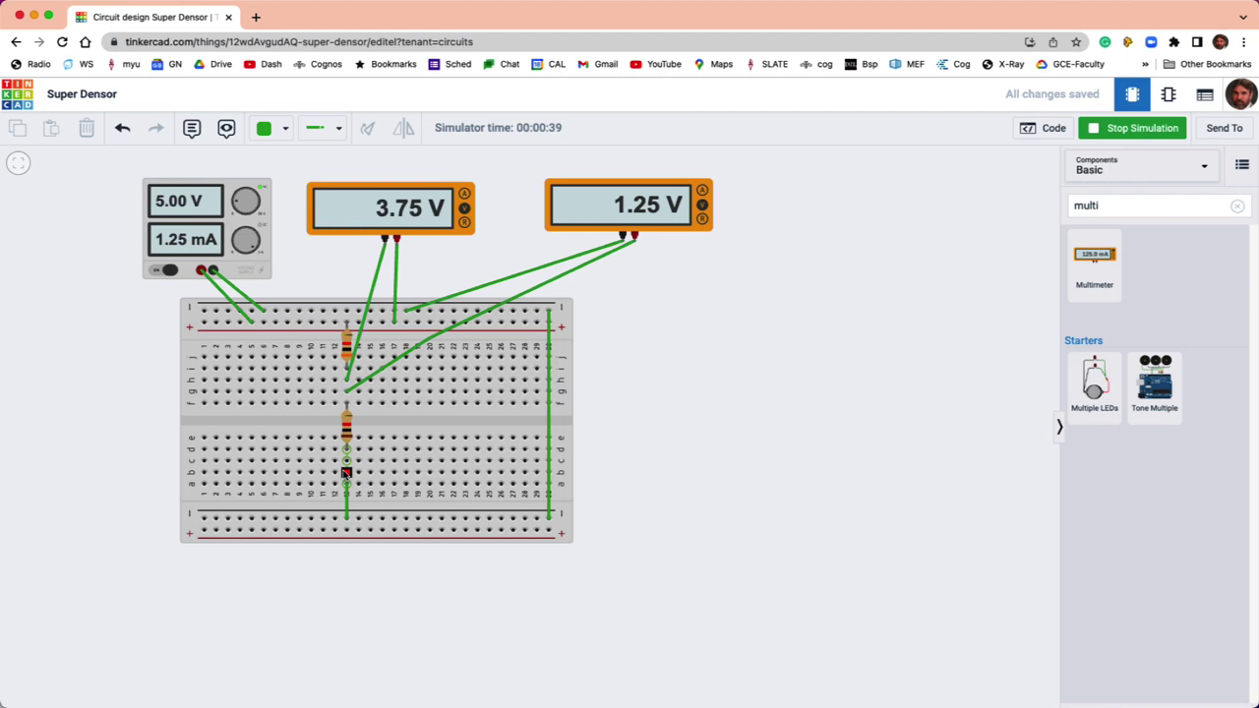
- Set the lower resistor's resistance to 2 kΩ, giving readings of 3.00 V and 2.00 V at 1.00 mA
left_click(345, 435)
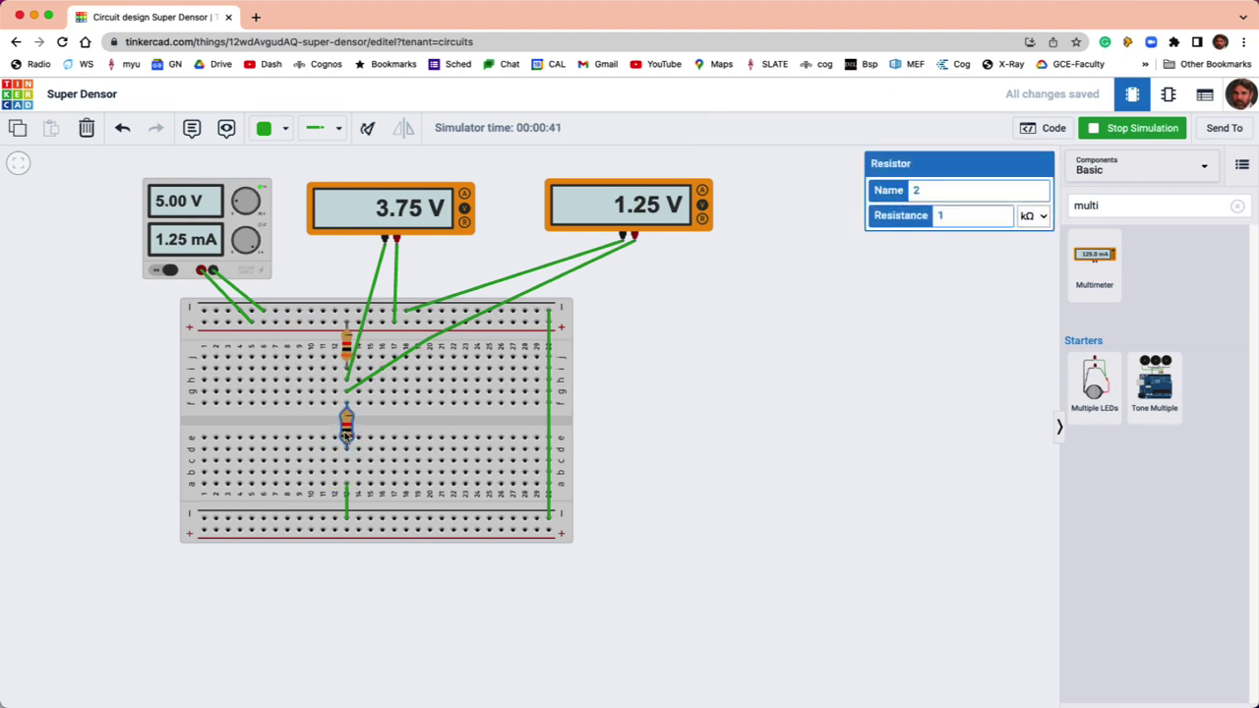
double_click(962, 214)
type("2")
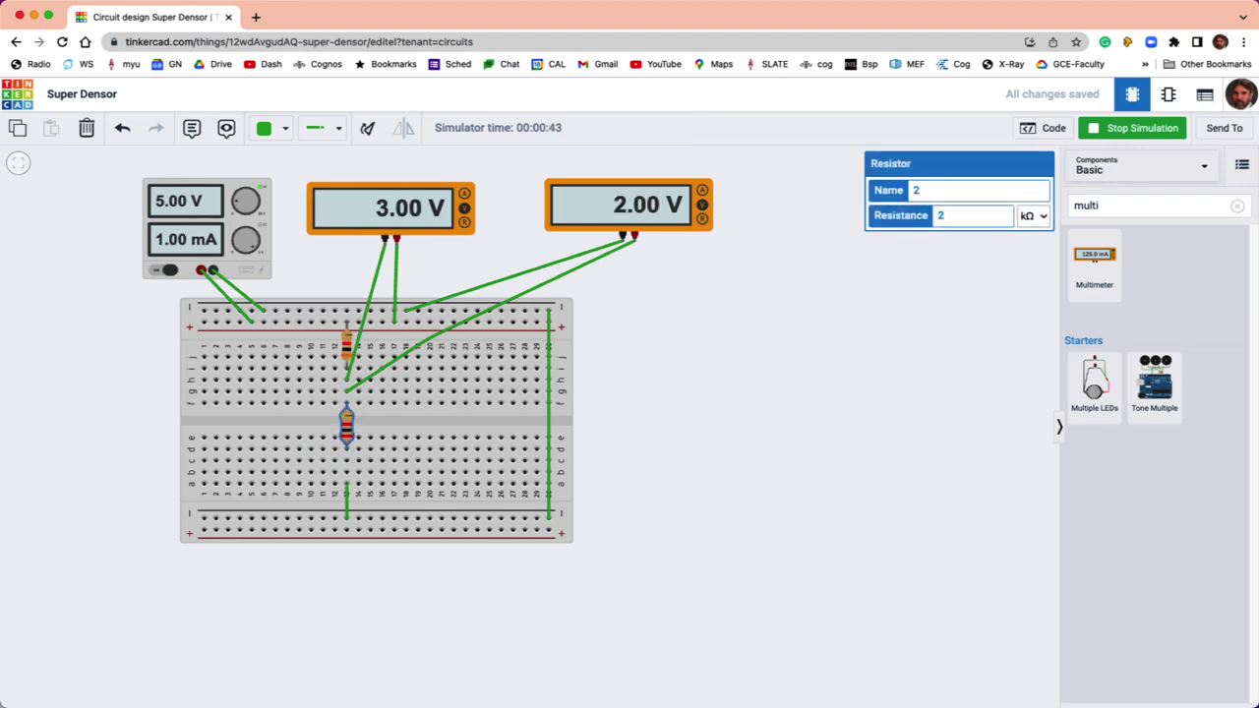
left_click(960, 272)
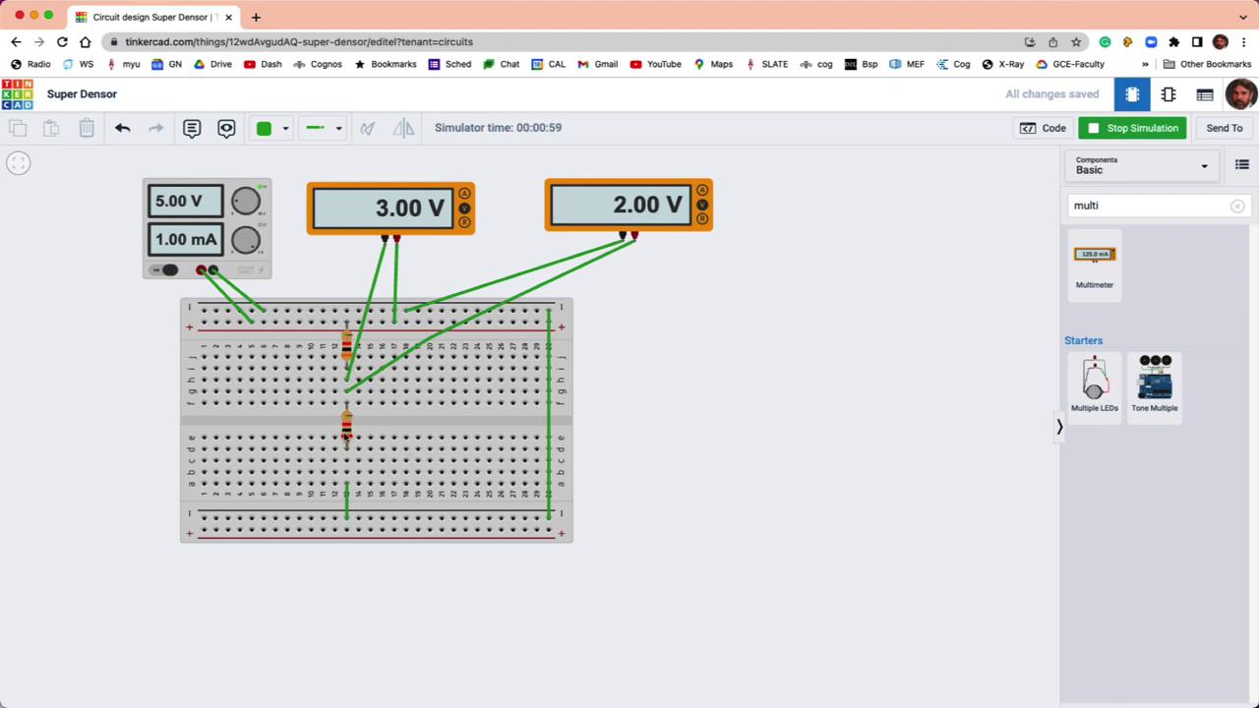
- Set the lower resistor to 20 kΩ and the upper resistor to 30 kΩ, keeping 3.00 V and 2.00 V at 100 µA
left_click(346, 433)
left_click(963, 217)
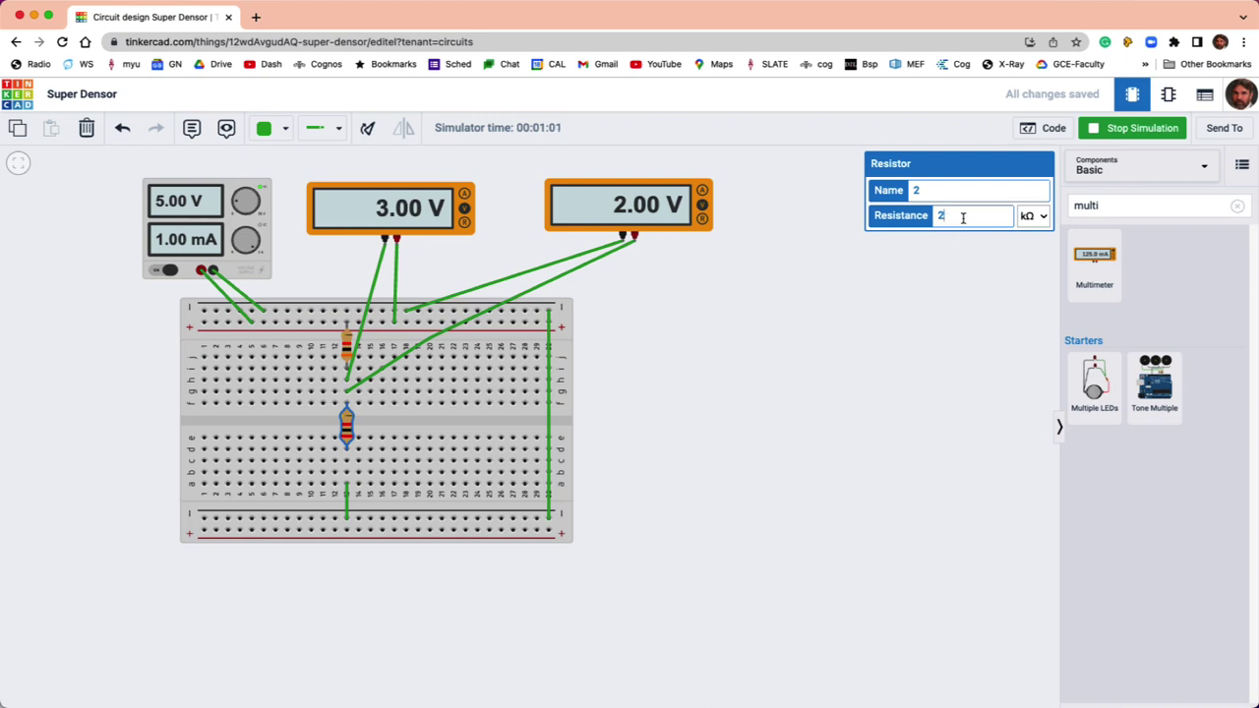
type("0")
key("Return")
left_click(944, 383)
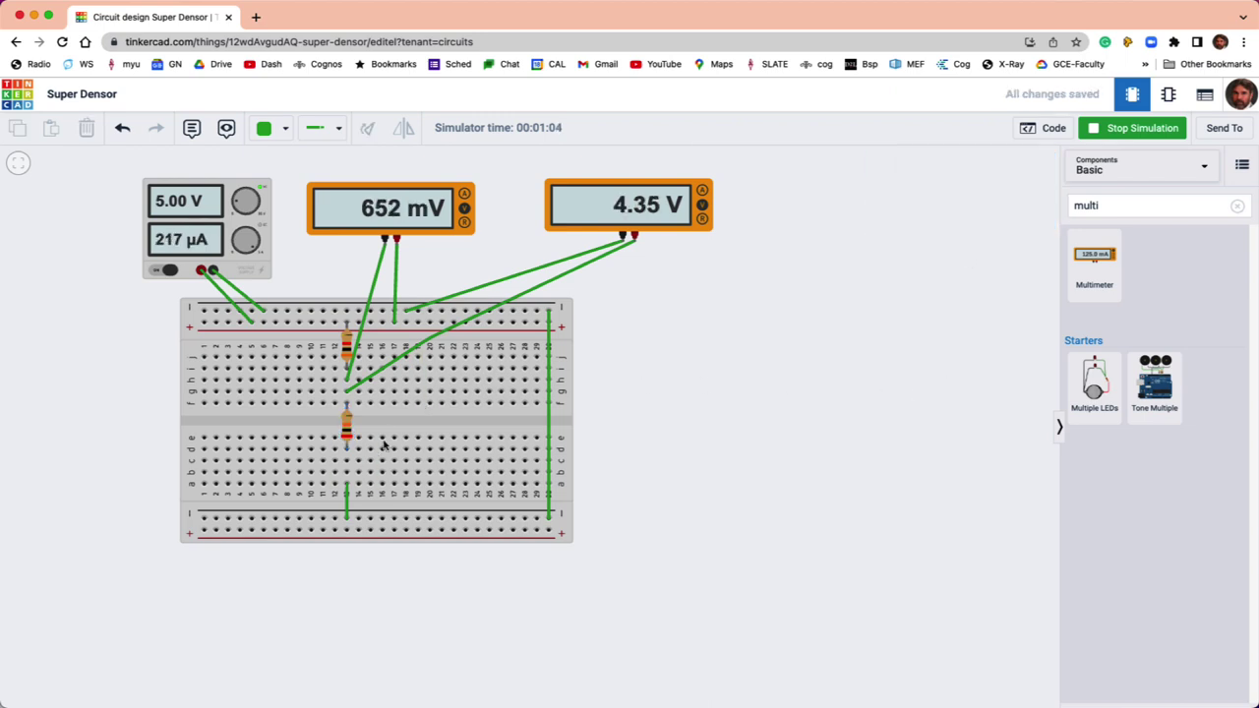
left_click(347, 360)
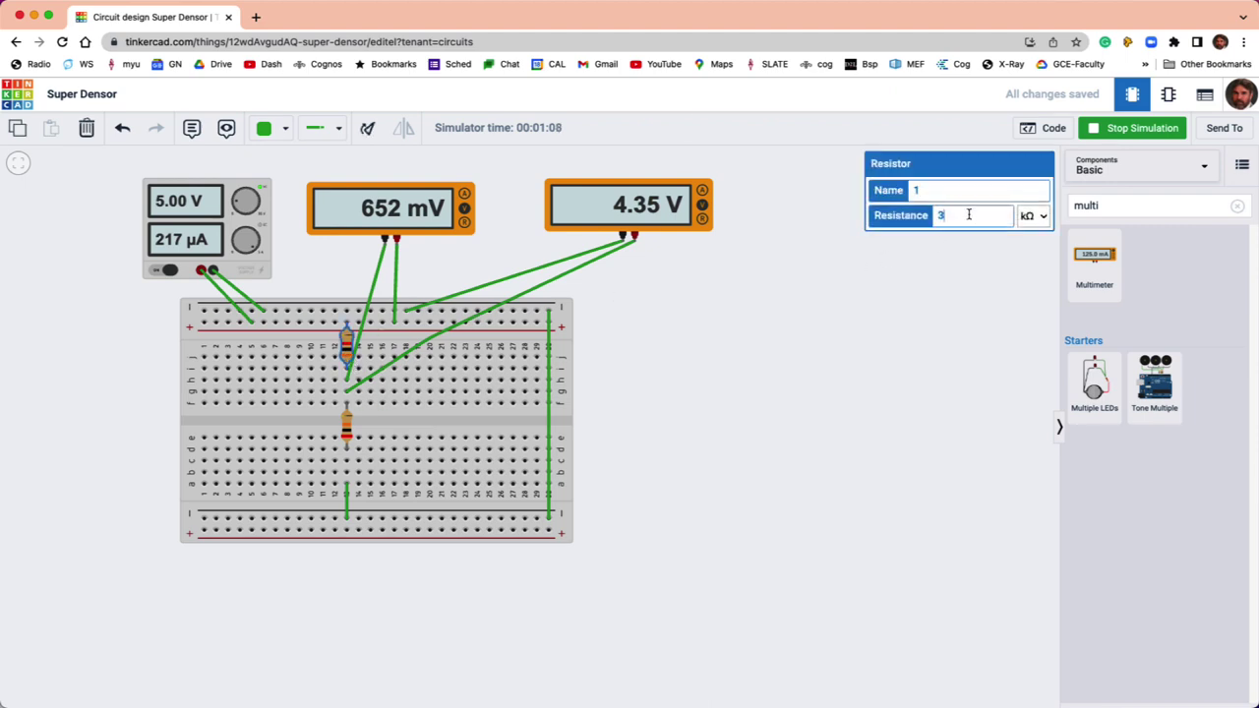
left_click(947, 413)
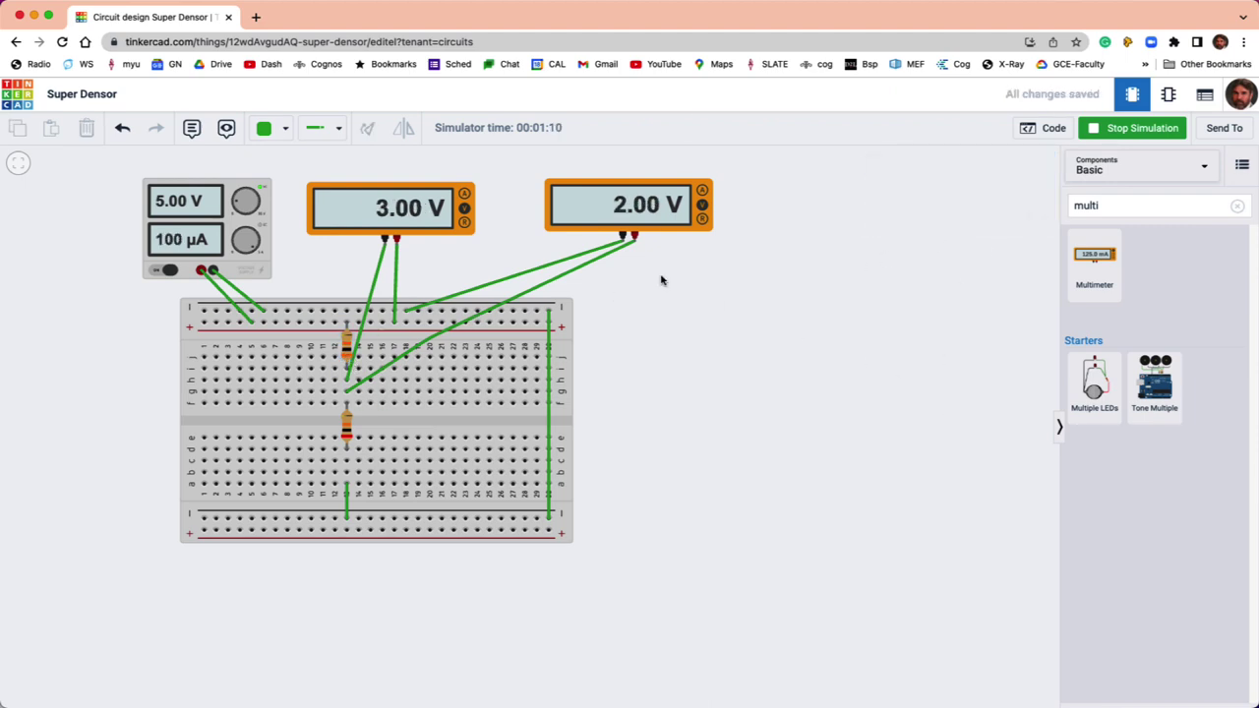